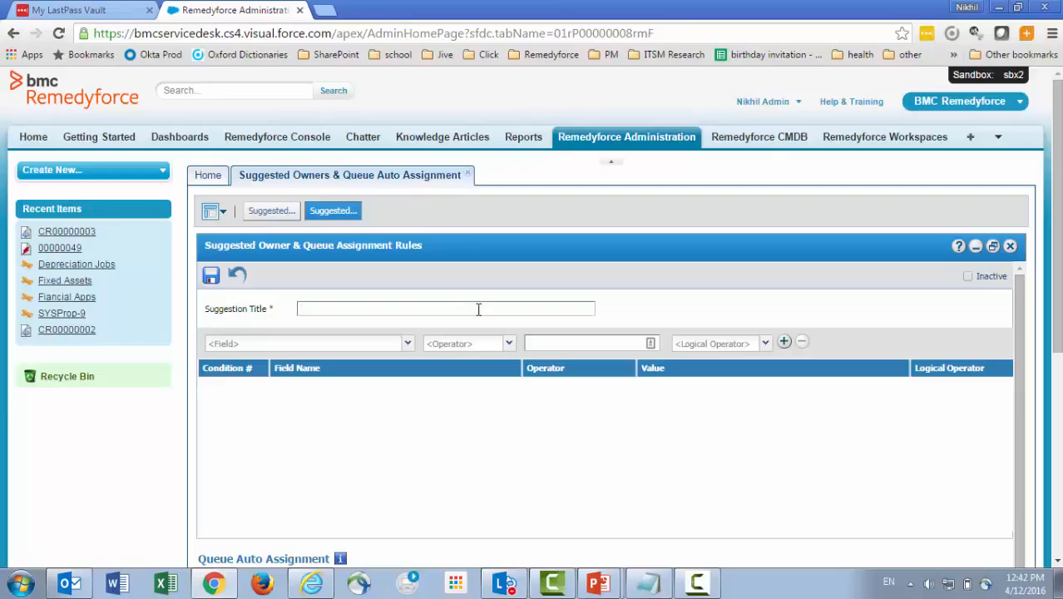
Title the assignment rule "Websphere Incidents" and begin its condition with the Category field and the = operator.
type("Websphere Incidents")
left_click(407, 345)
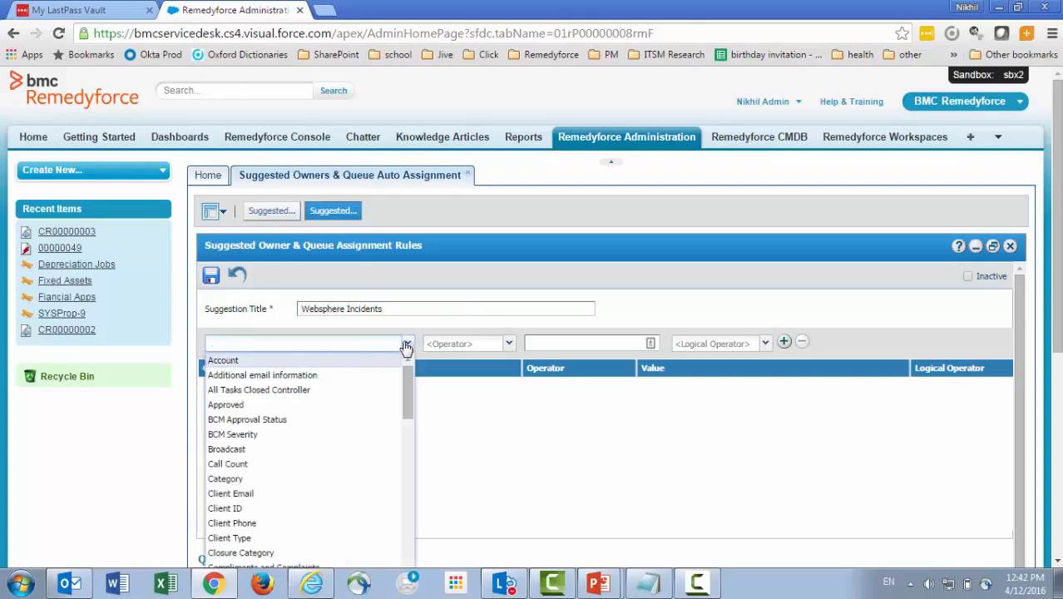
left_click(258, 480)
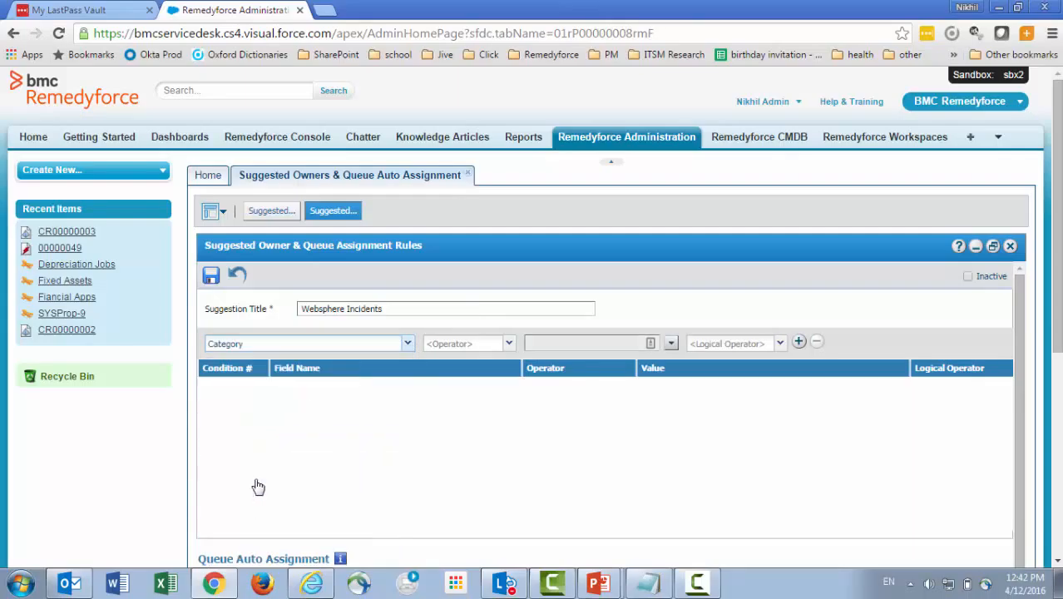
left_click(509, 344)
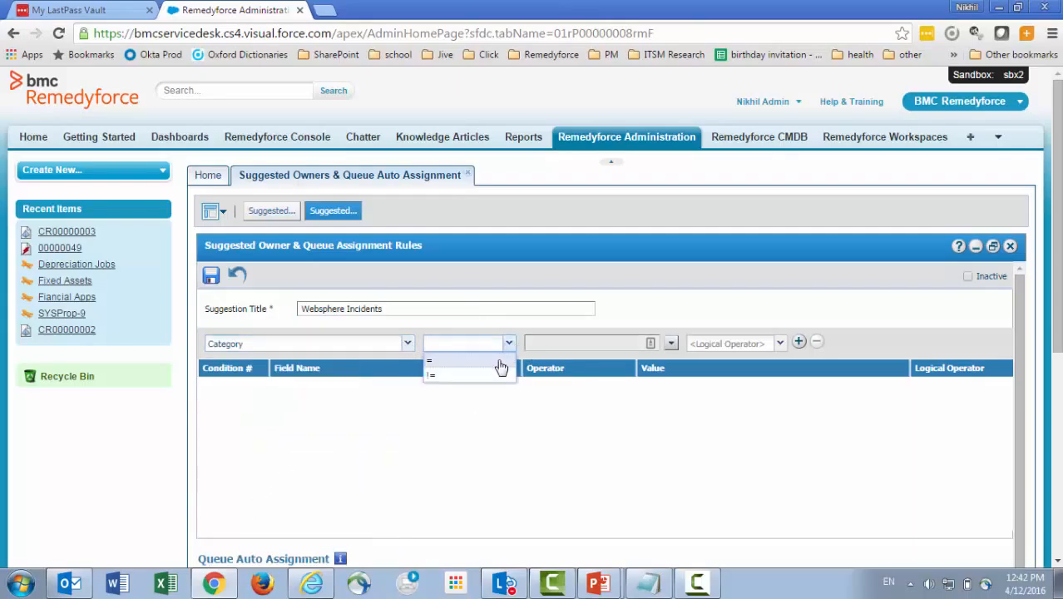
left_click(499, 358)
Set the condition's value to the WebSphere category and its logical operator to NONE, and add it to the rule.
left_click(671, 342)
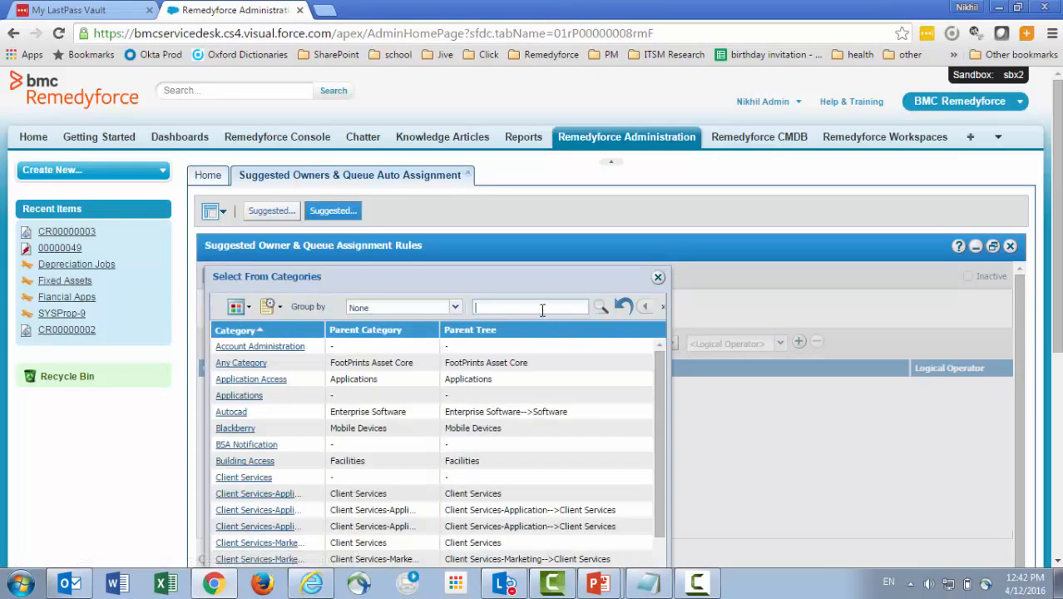
type("websp")
key("Return")
double_click(254, 348)
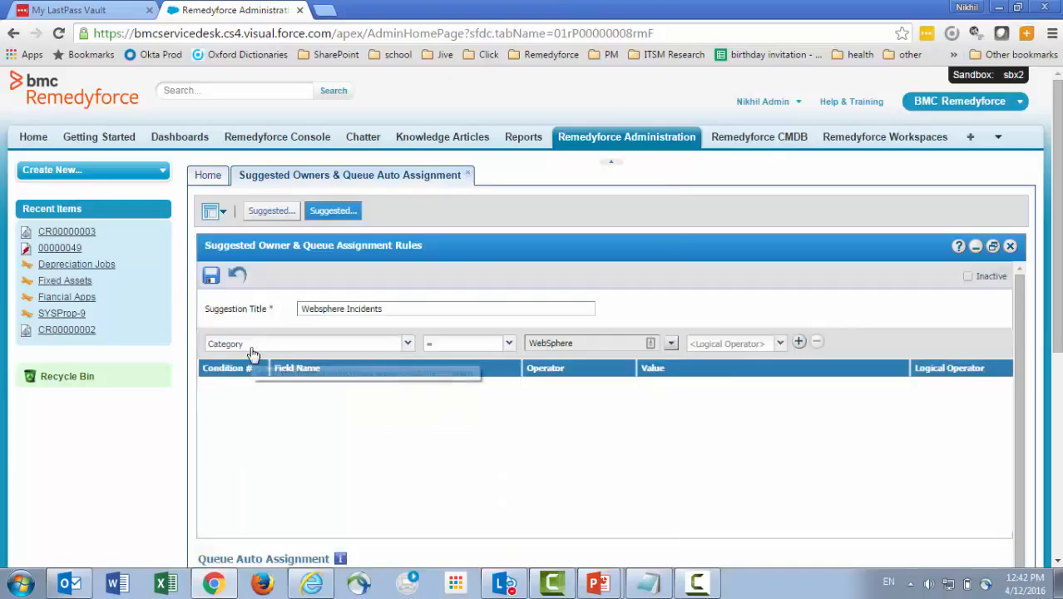
left_click(781, 344)
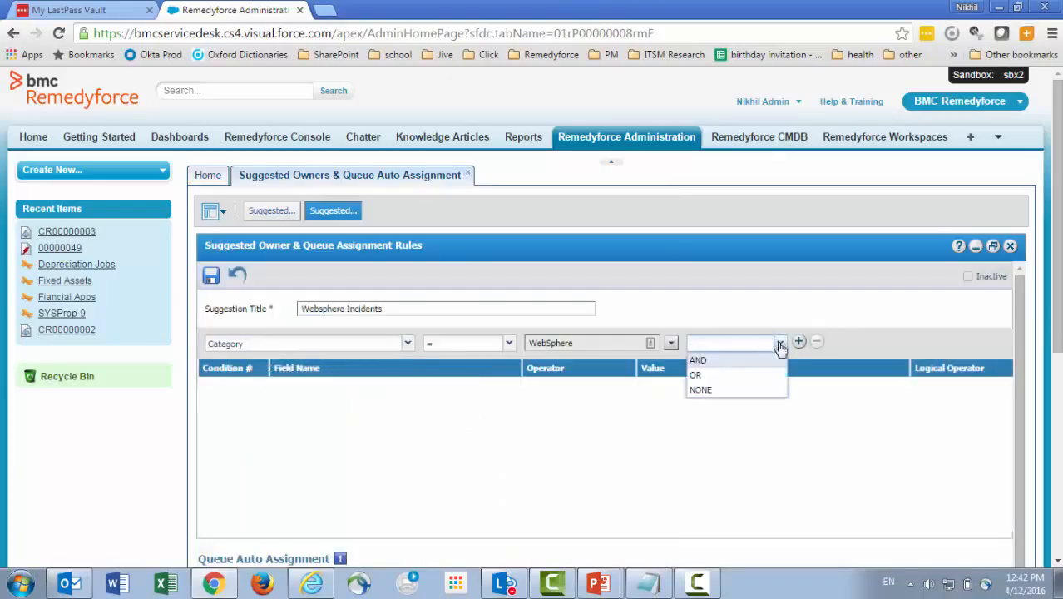
left_click(742, 390)
left_click(799, 344)
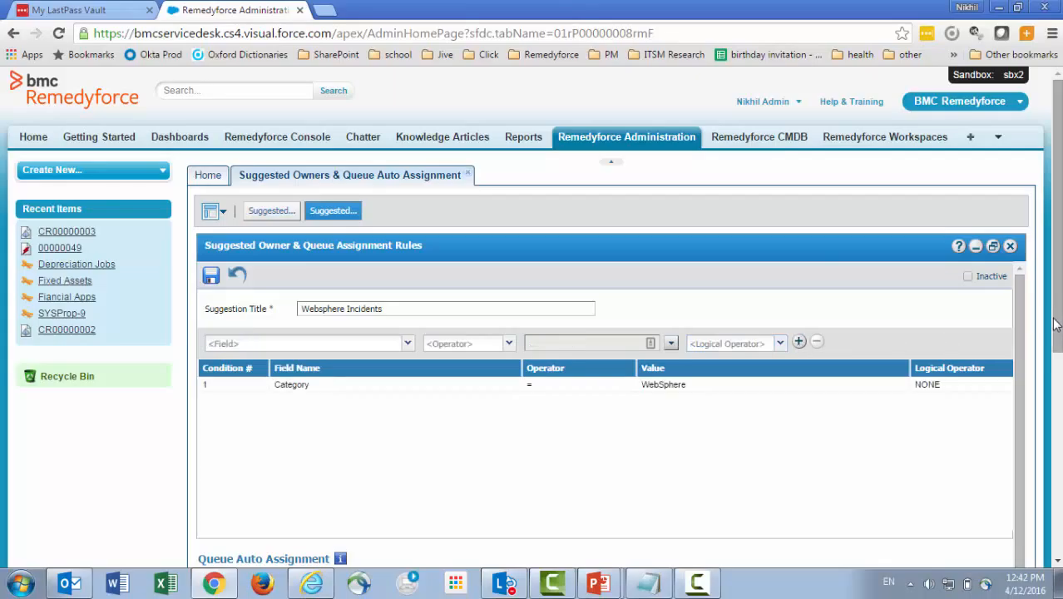
Choose Application Infra as the queue for auto assignment and save the rule.
left_click_drag(1055, 324, 1057, 463)
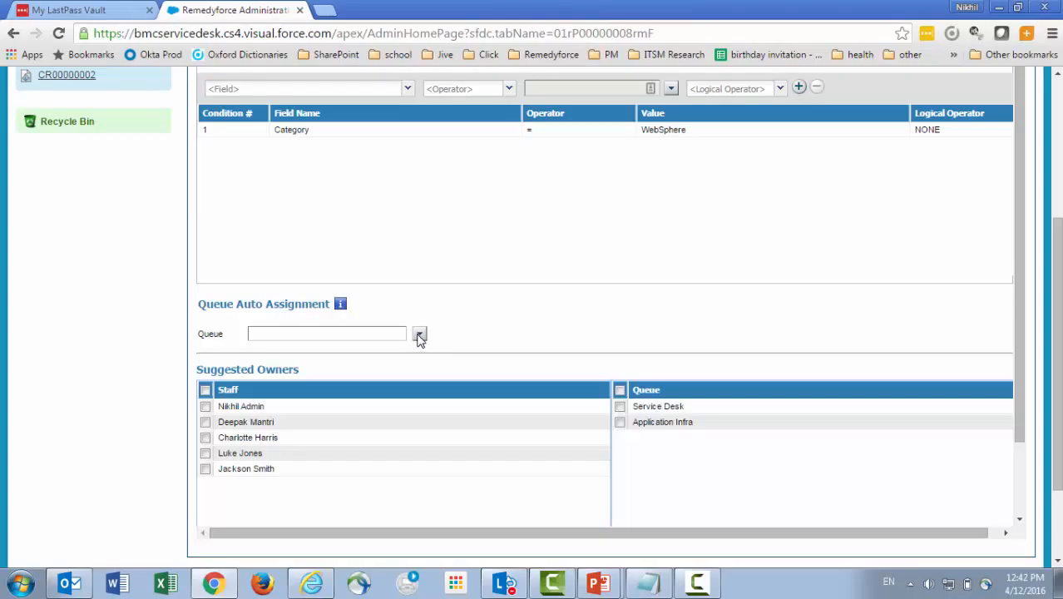
left_click(420, 336)
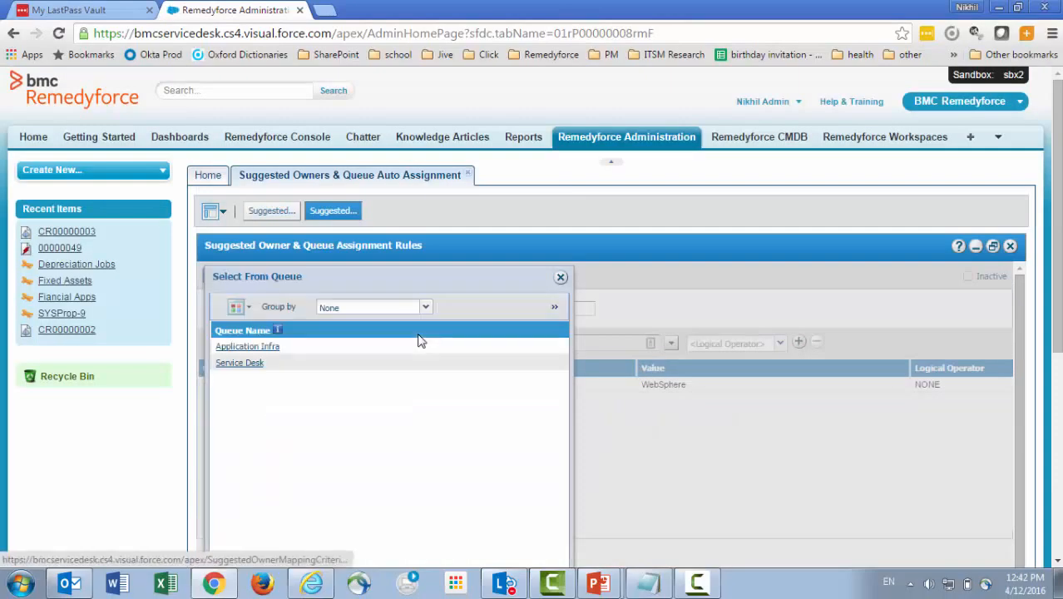
left_click(266, 348)
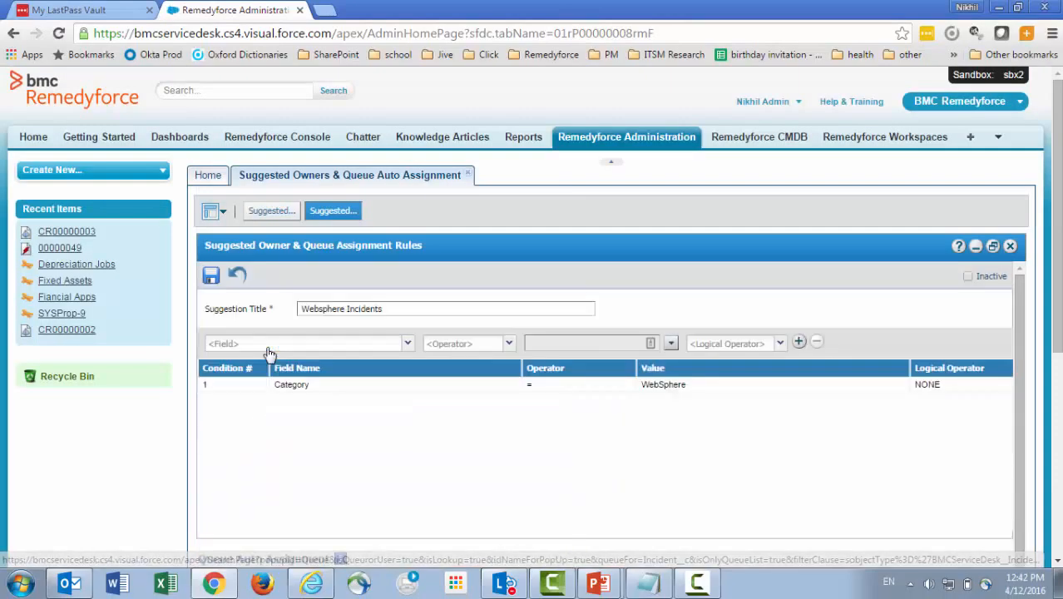
left_click_drag(1058, 298, 1038, 445)
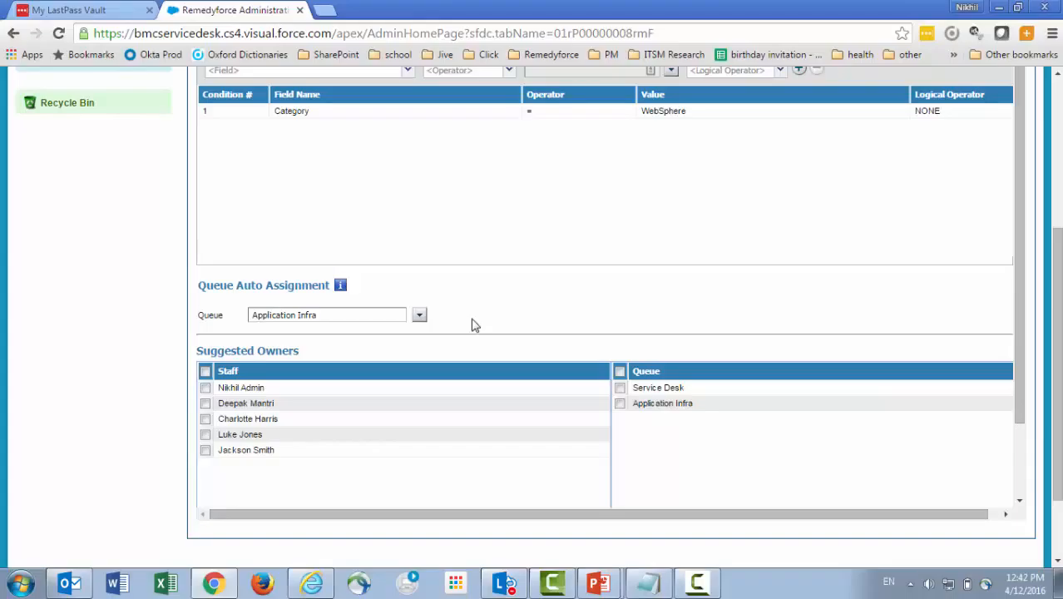
left_click(1060, 207)
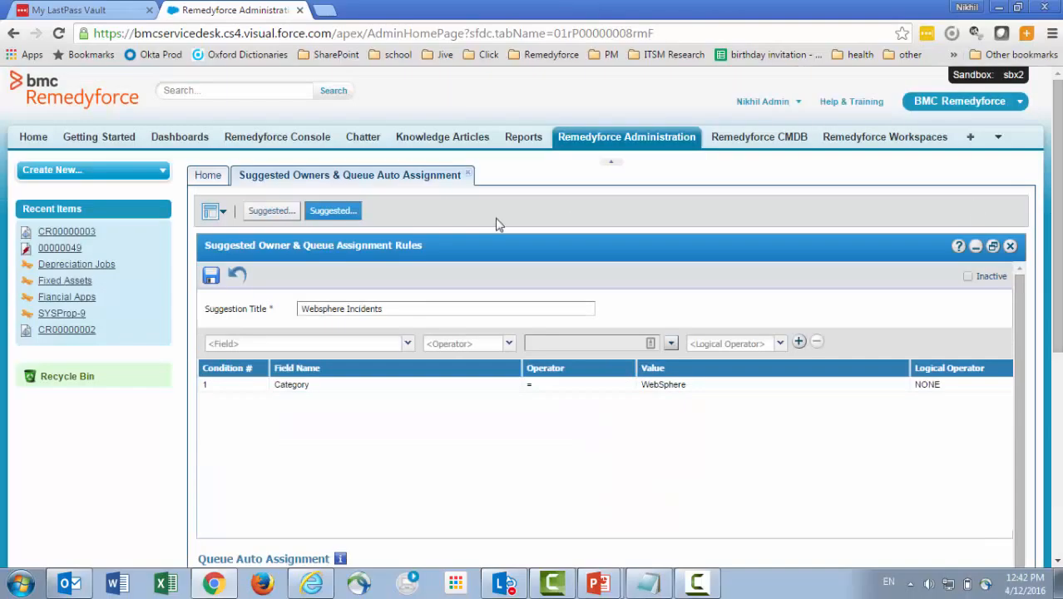
left_click(213, 277)
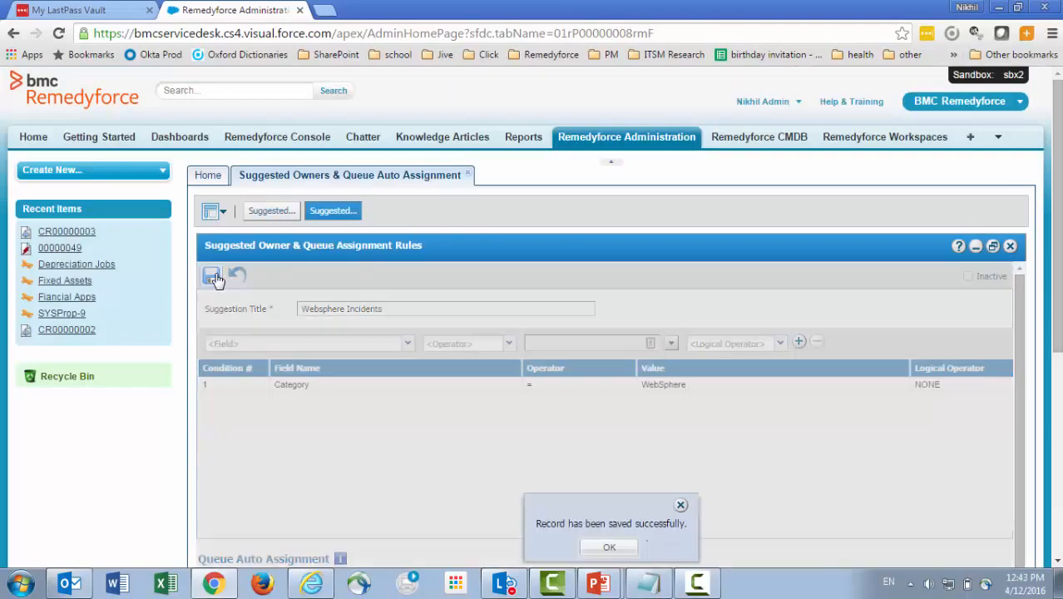
left_click(606, 549)
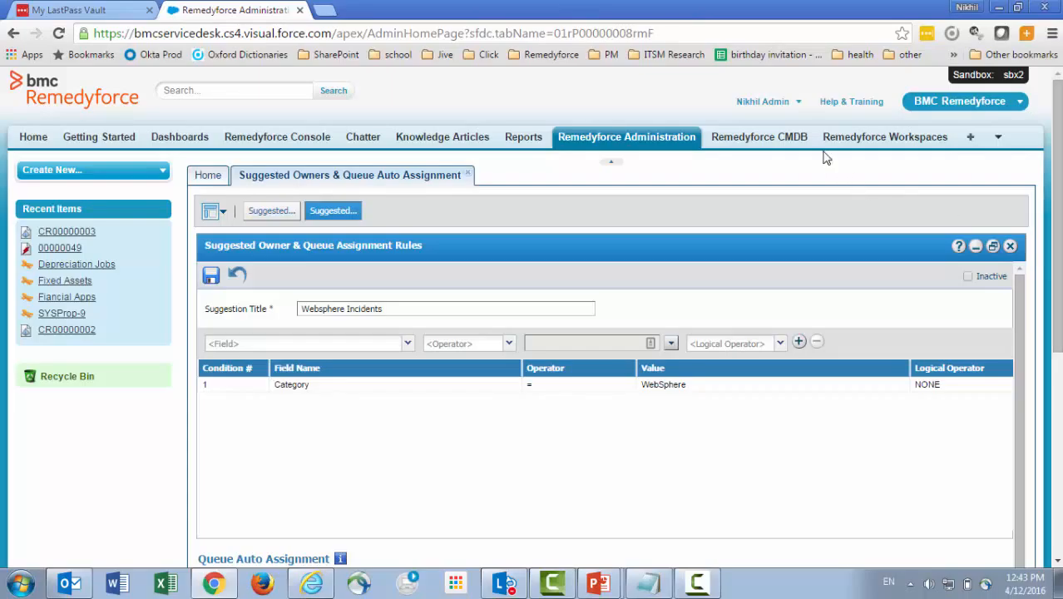
Open the organization's Business Hours list in Setup.
left_click(797, 114)
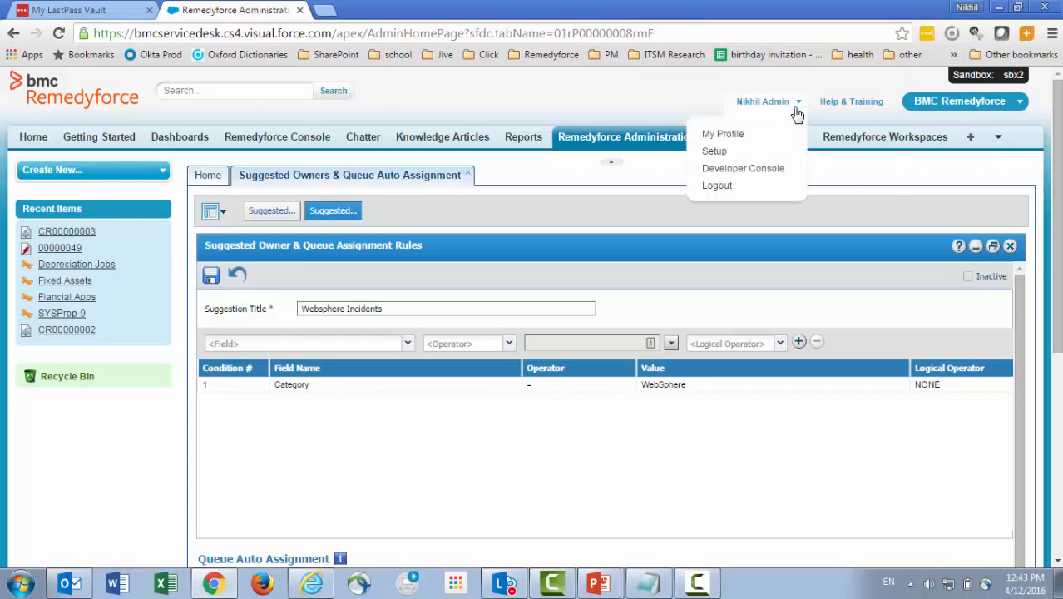
left_click(724, 156)
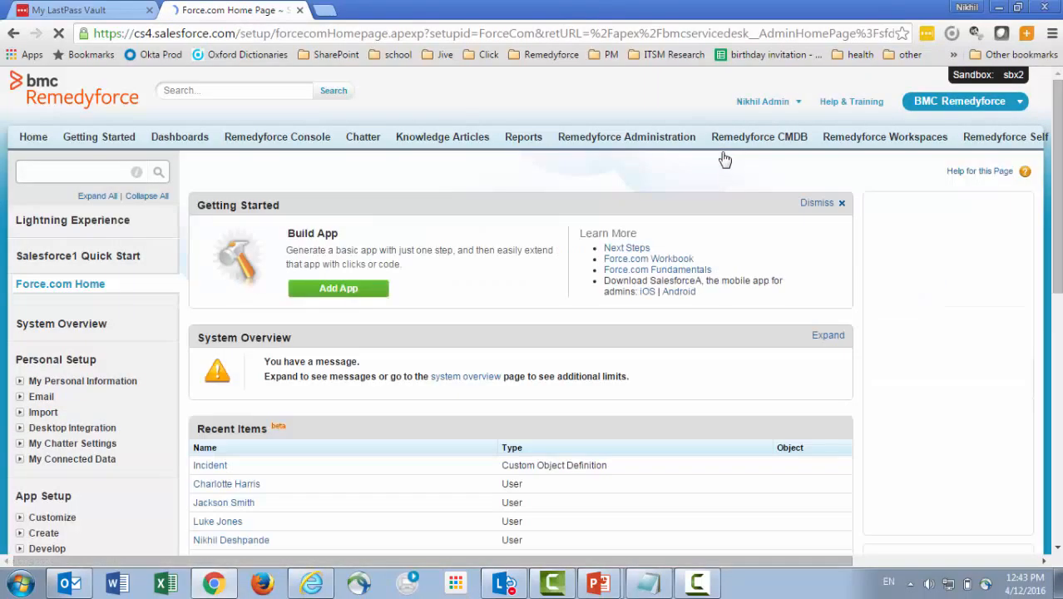
left_click(30, 176)
type("bus")
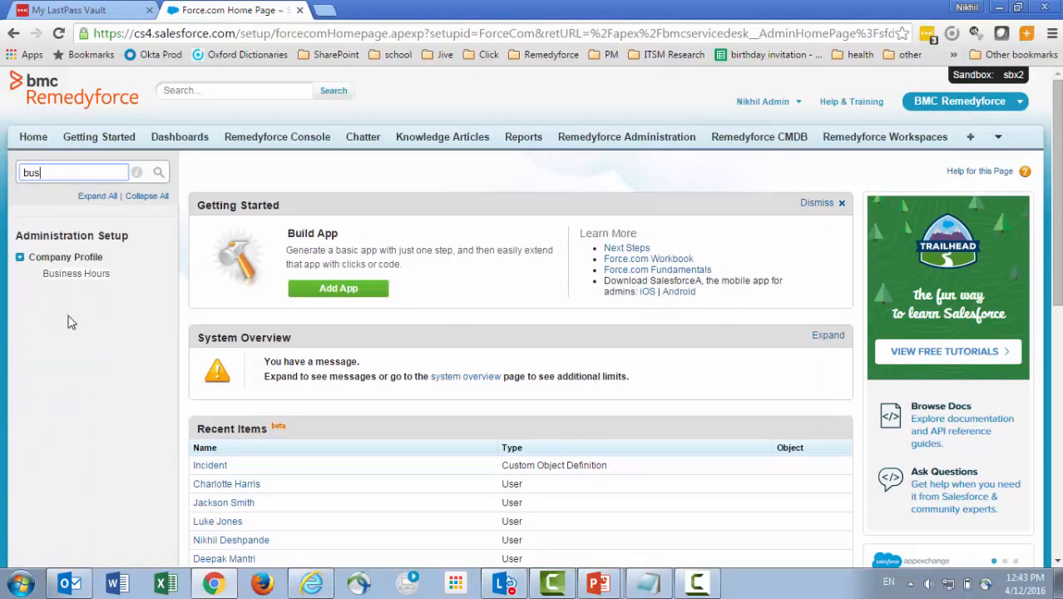
left_click(83, 281)
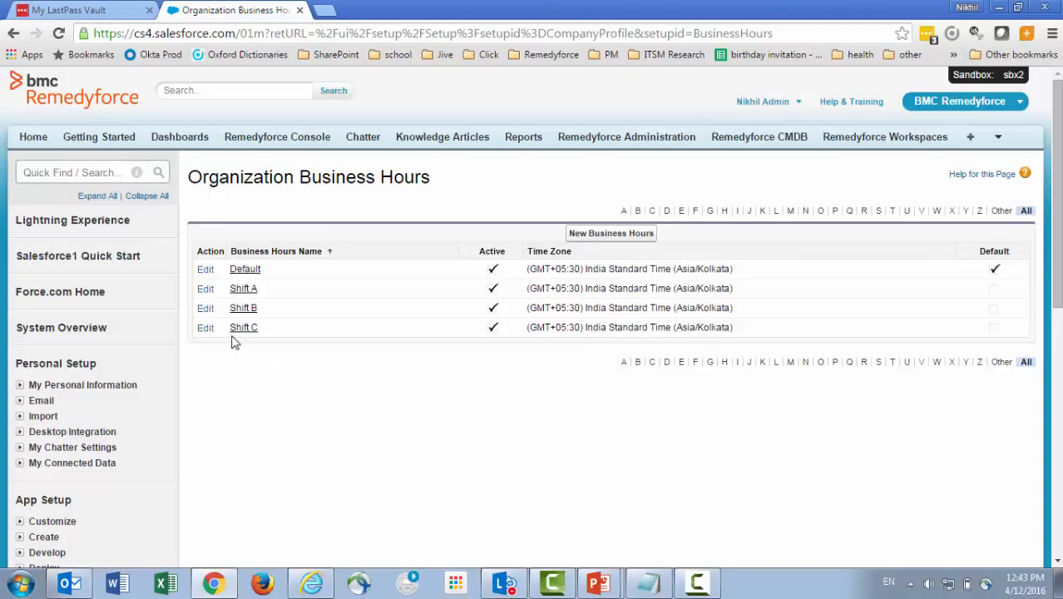
Examine the time zone and daily hours defined for Shift A, leaving without saving.
left_click(207, 292)
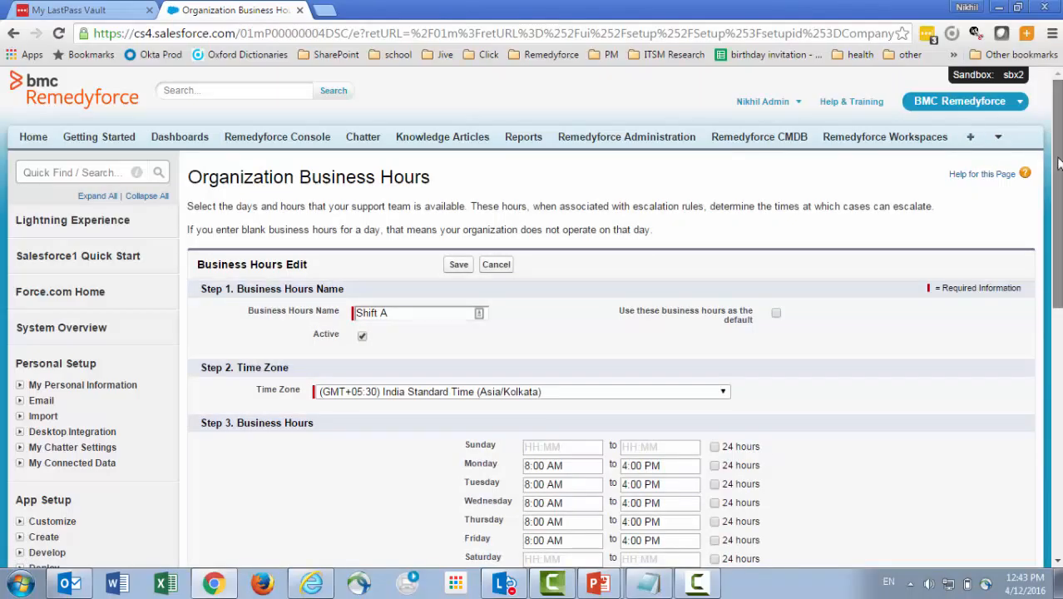
left_click_drag(1058, 164, 1058, 185)
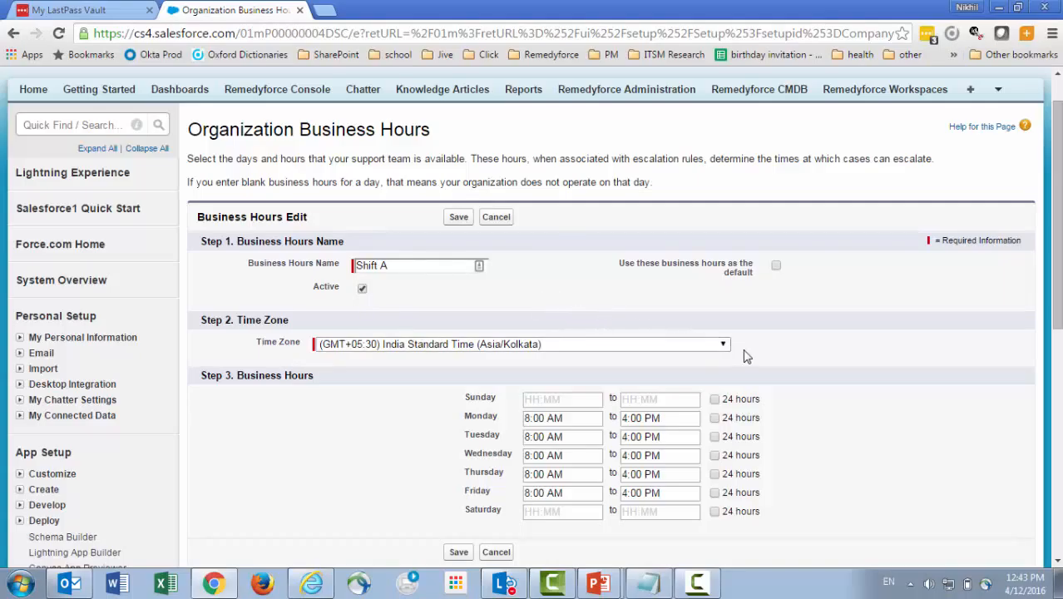
left_click_drag(1050, 271, 1050, 333)
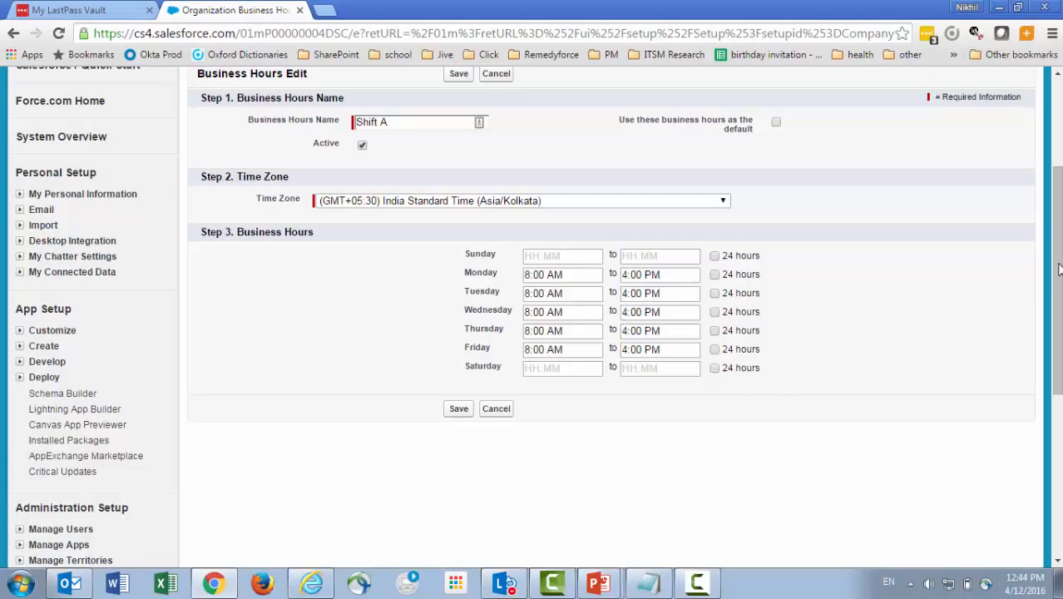
left_click_drag(1059, 269, 1058, 180)
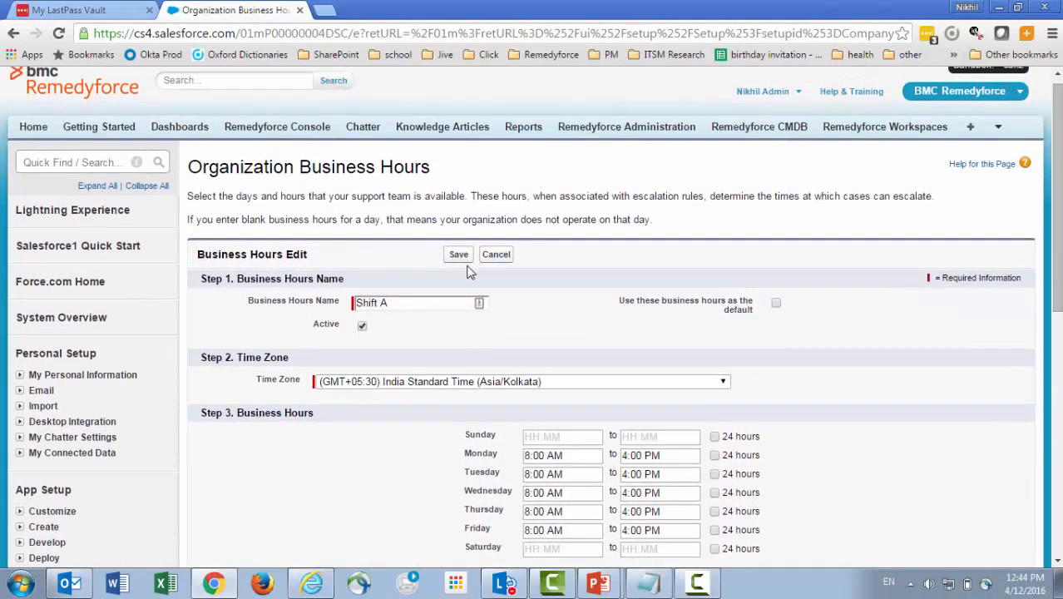
left_click(509, 254)
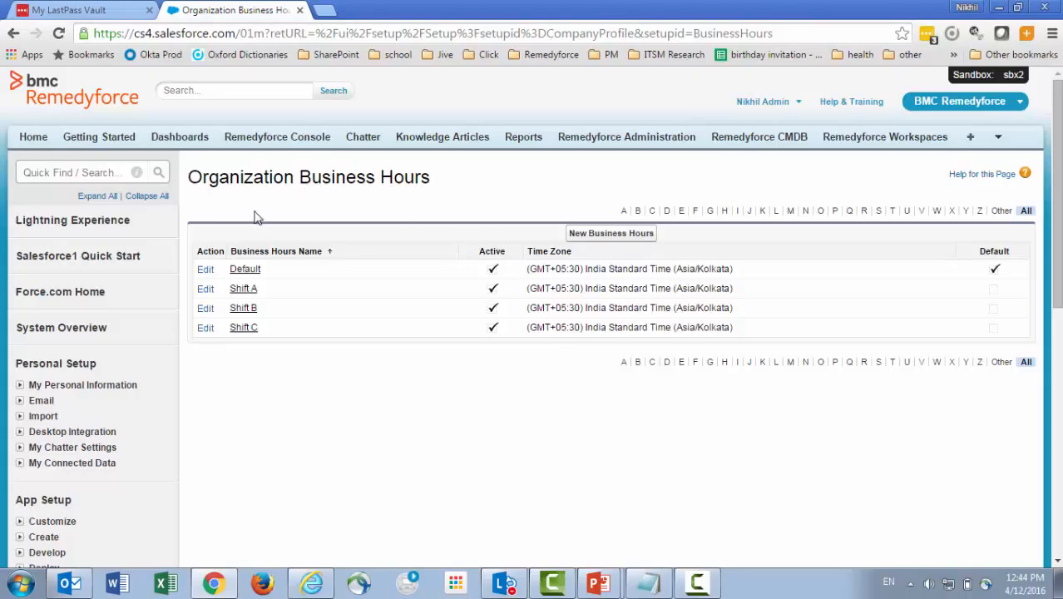
Add the Business Hours field below Manage ServiceDesk Staff Member in the Users object's Main Panel field set and save it.
left_click(25, 173)
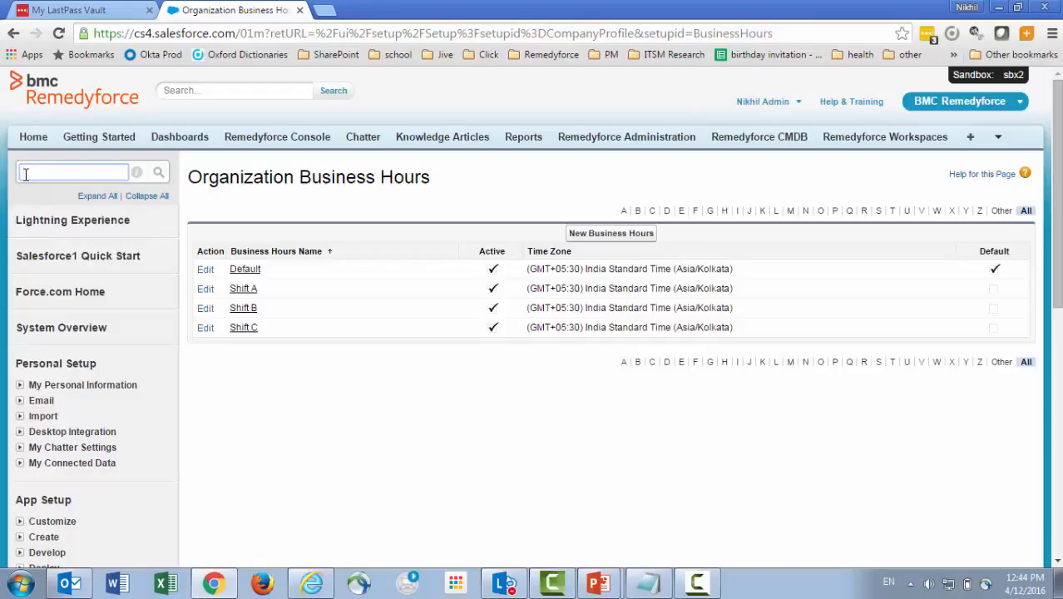
type("Users")
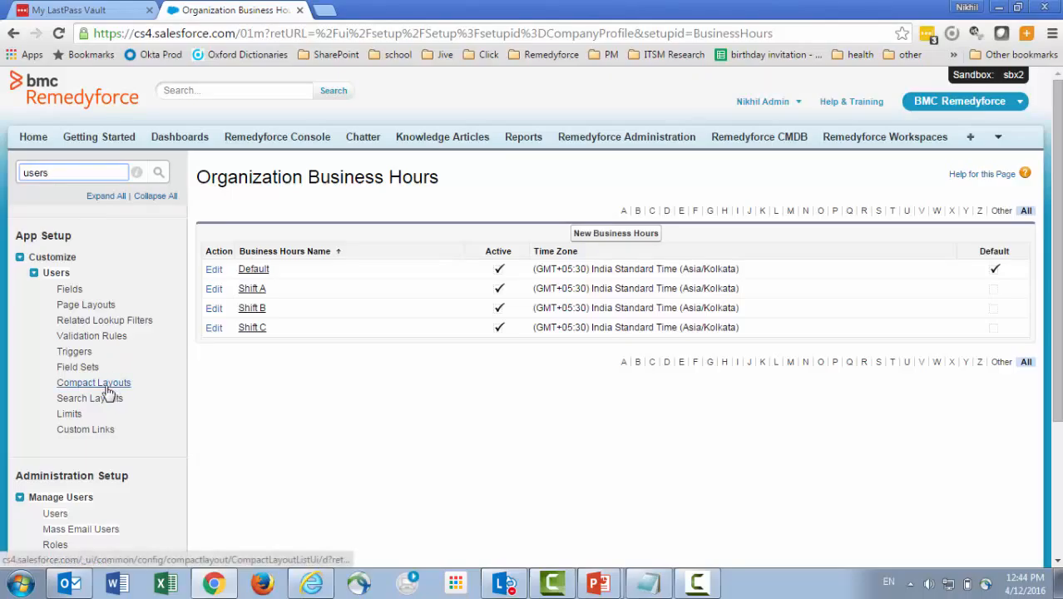
left_click(77, 368)
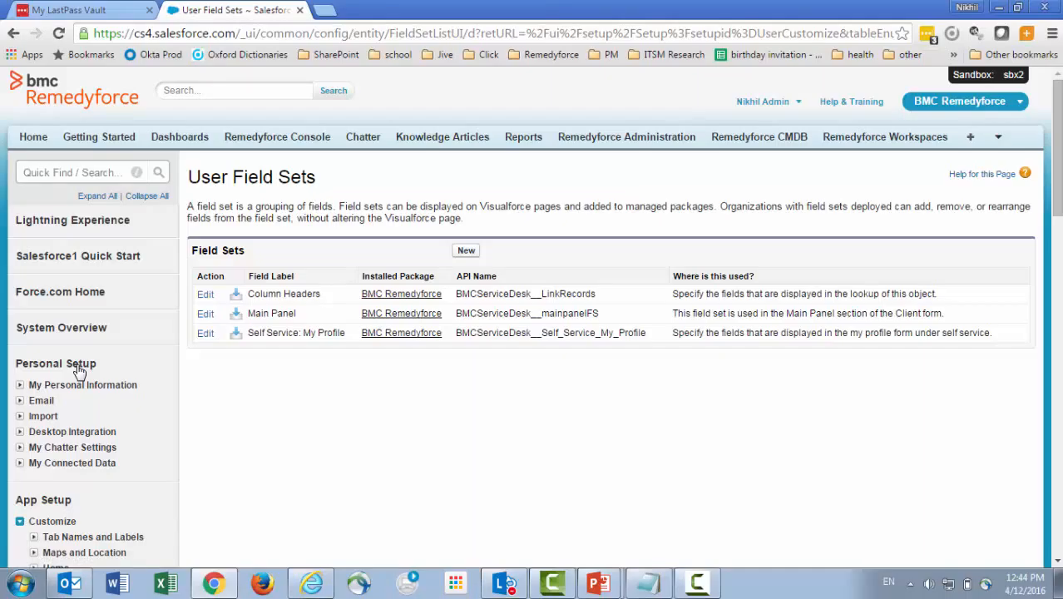
left_click(210, 317)
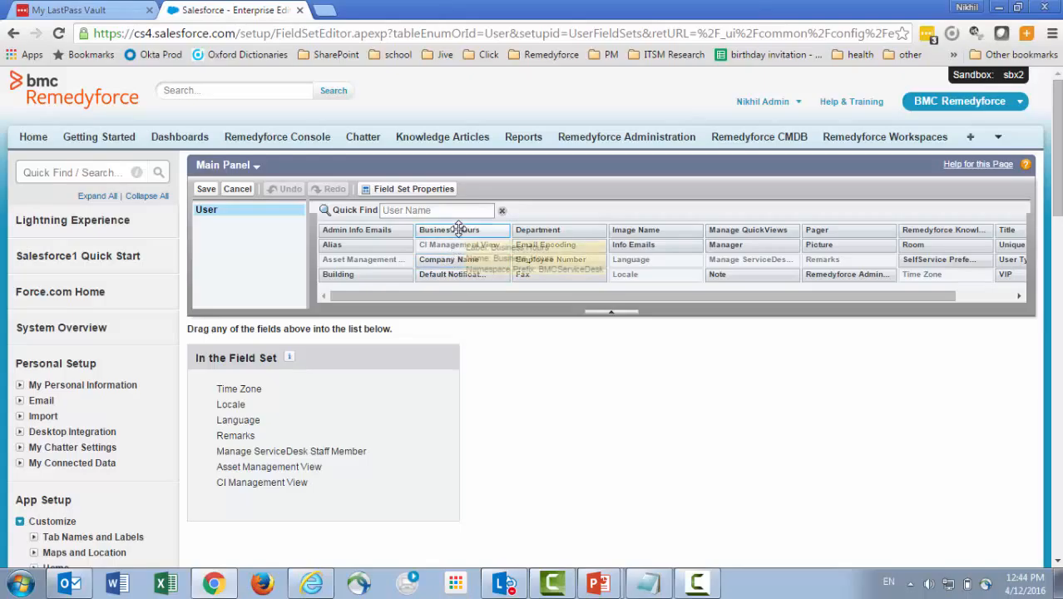
left_click_drag(459, 229, 344, 460)
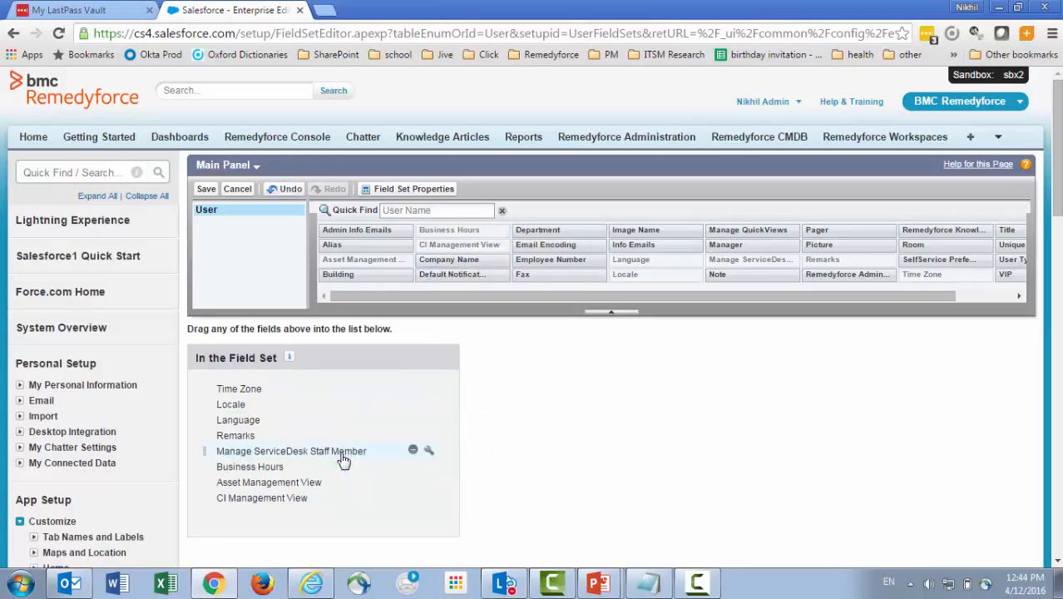
left_click(205, 189)
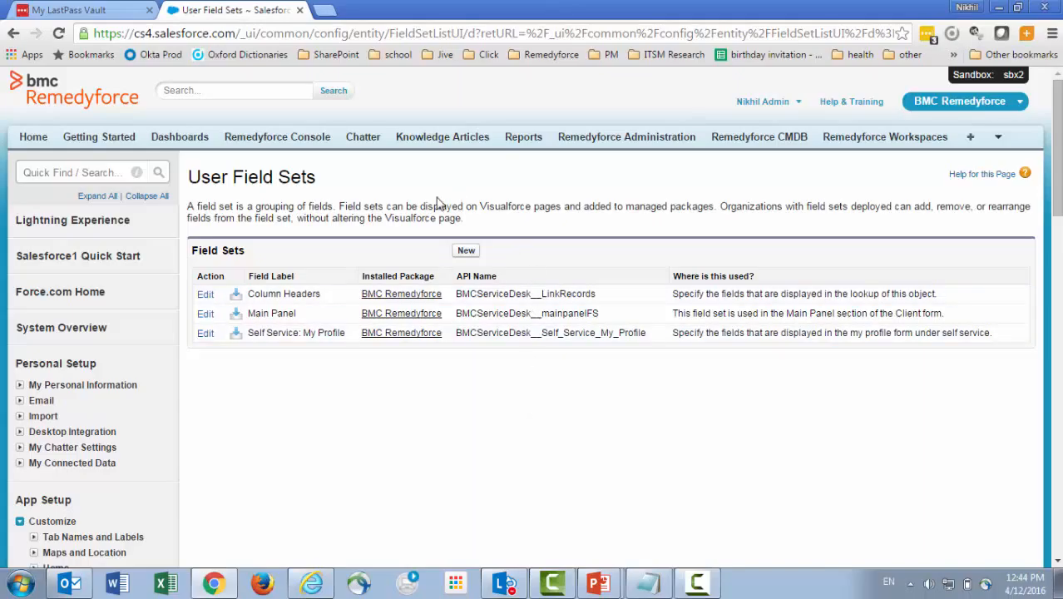
Check in Remedyforce Administration's Form Assignment settings which profiles use the Client form with field sets.
left_click(597, 140)
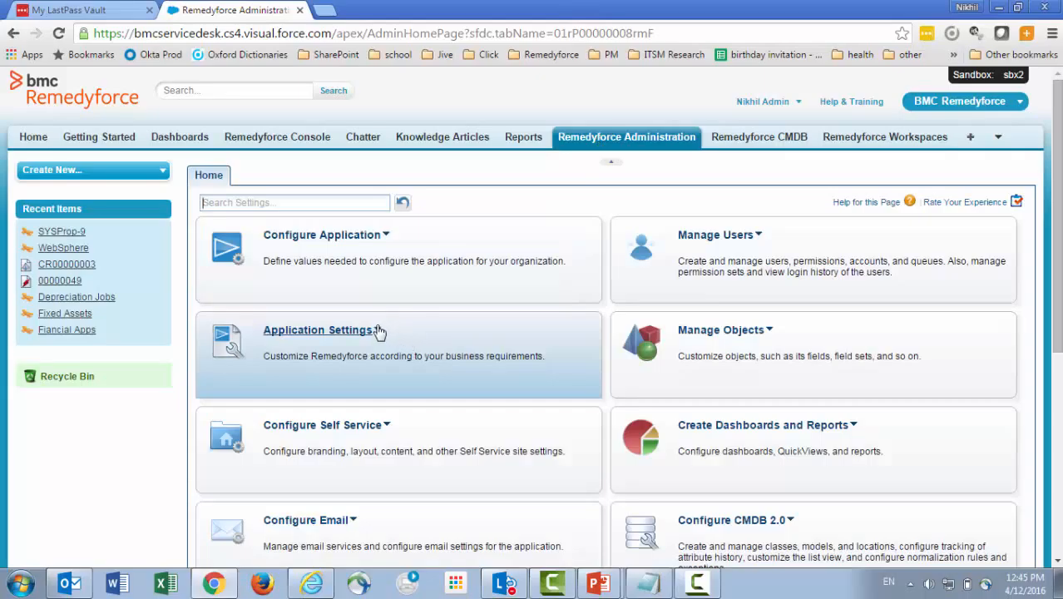
left_click(379, 331)
left_click(335, 429)
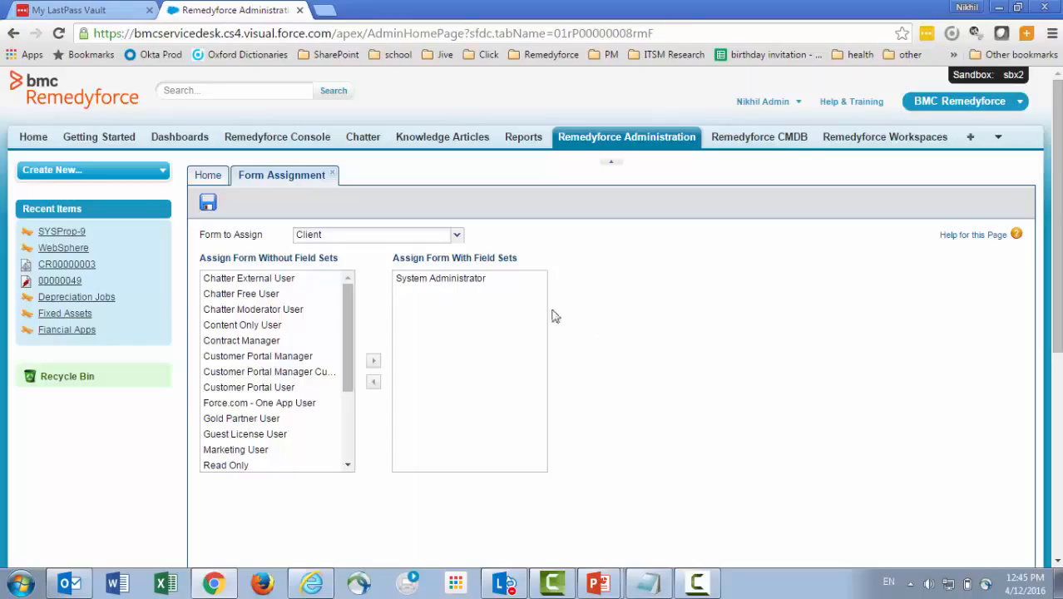
left_click(331, 175)
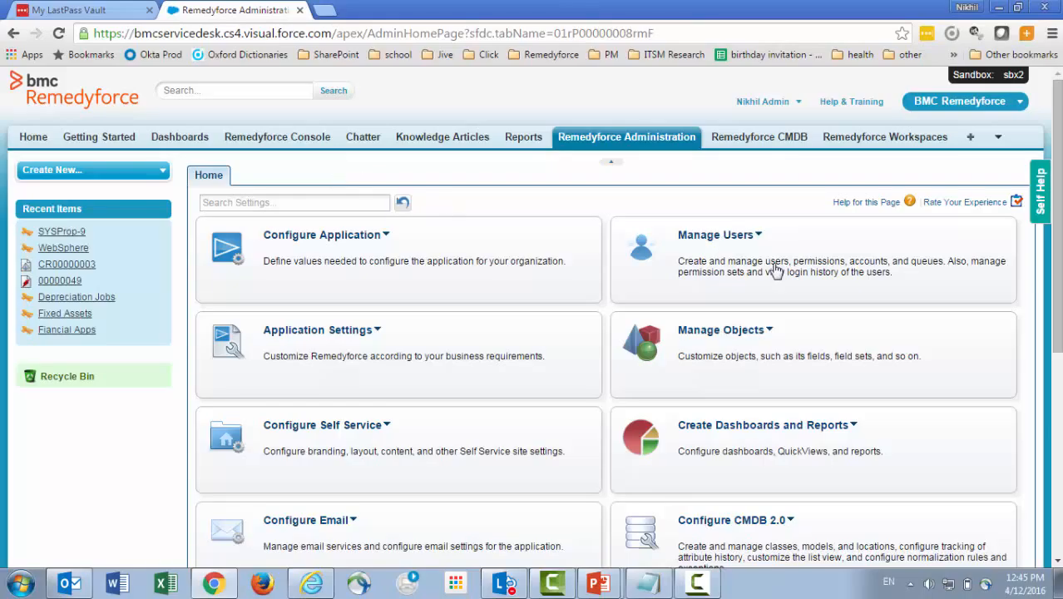
Open the fourth staff member's record in the Clients list and examine its Business Hours field.
left_click(761, 237)
left_click(739, 297)
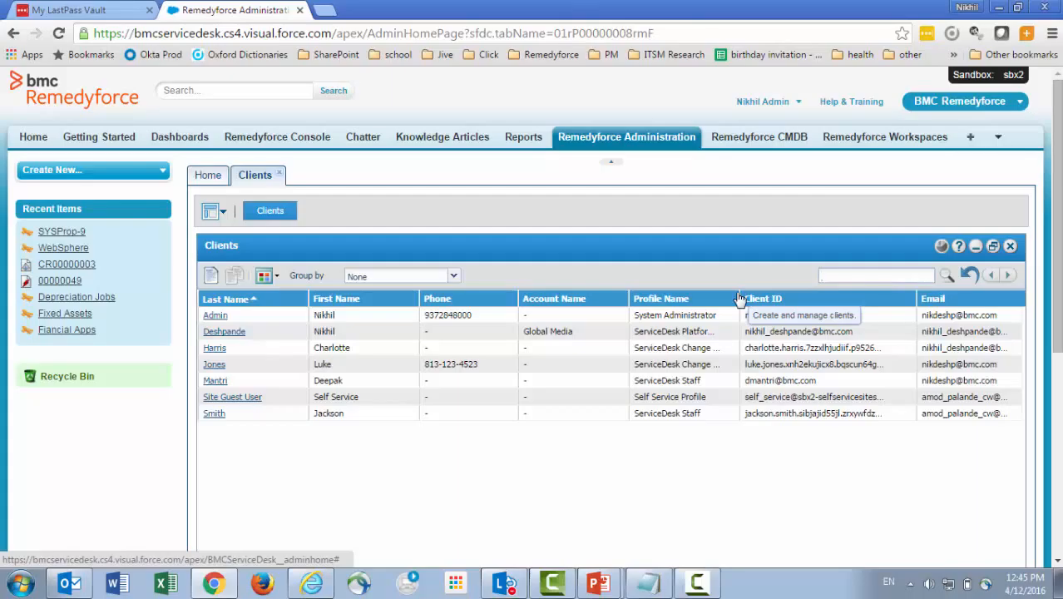
left_click(224, 366)
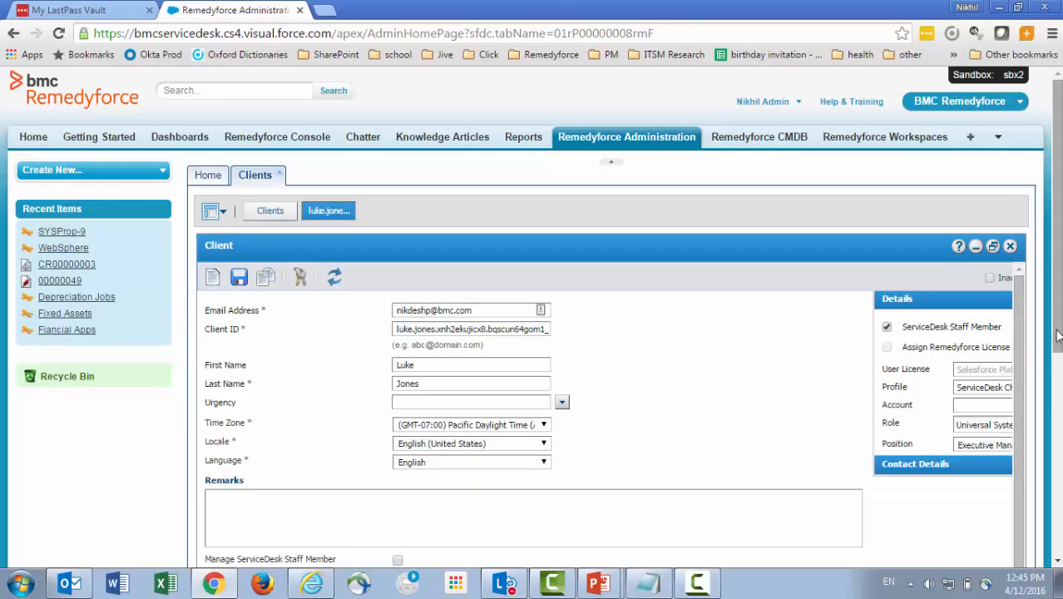
left_click_drag(1059, 335, 1059, 411)
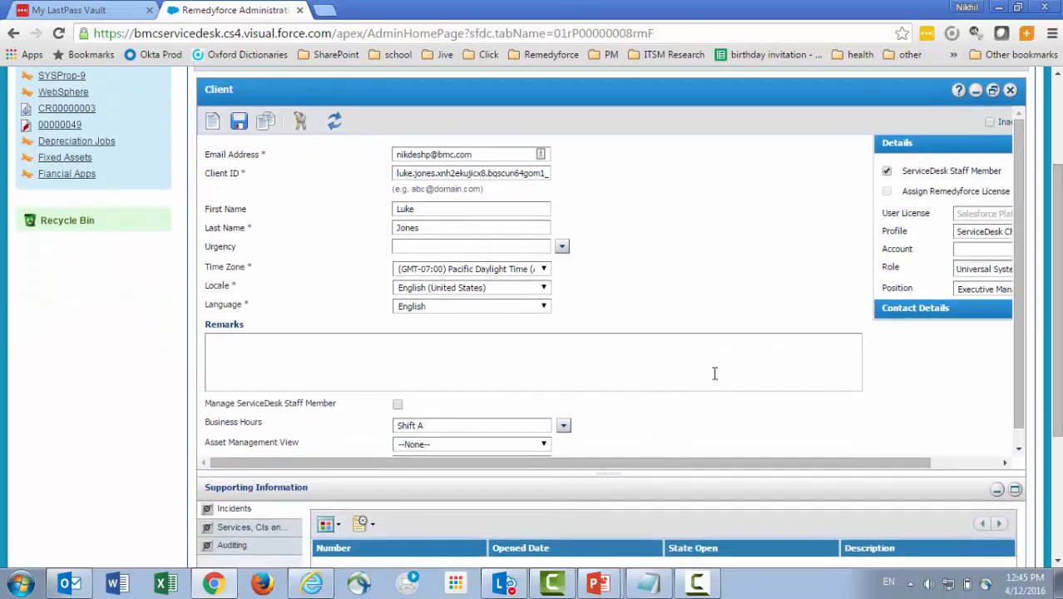
Select Shift A as the Business Hours of the open client record and save the record.
left_click(564, 426)
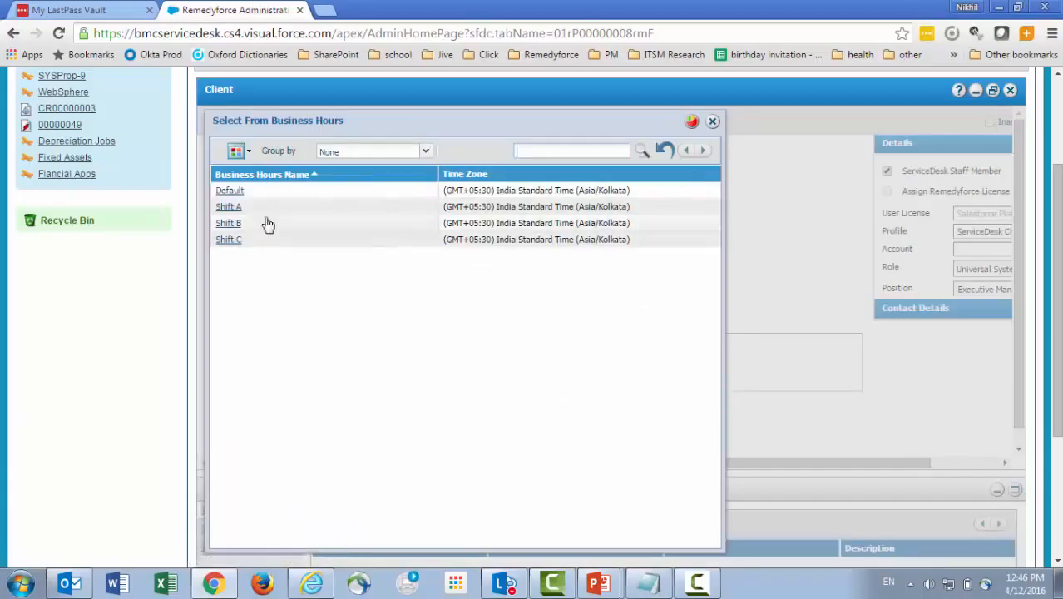
left_click(228, 208)
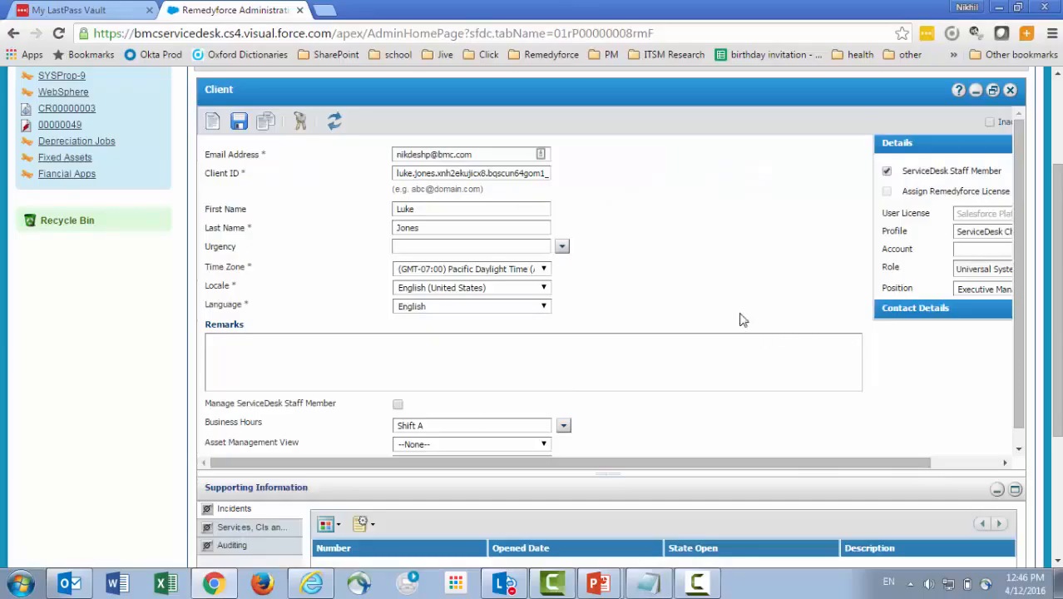
left_click(236, 123)
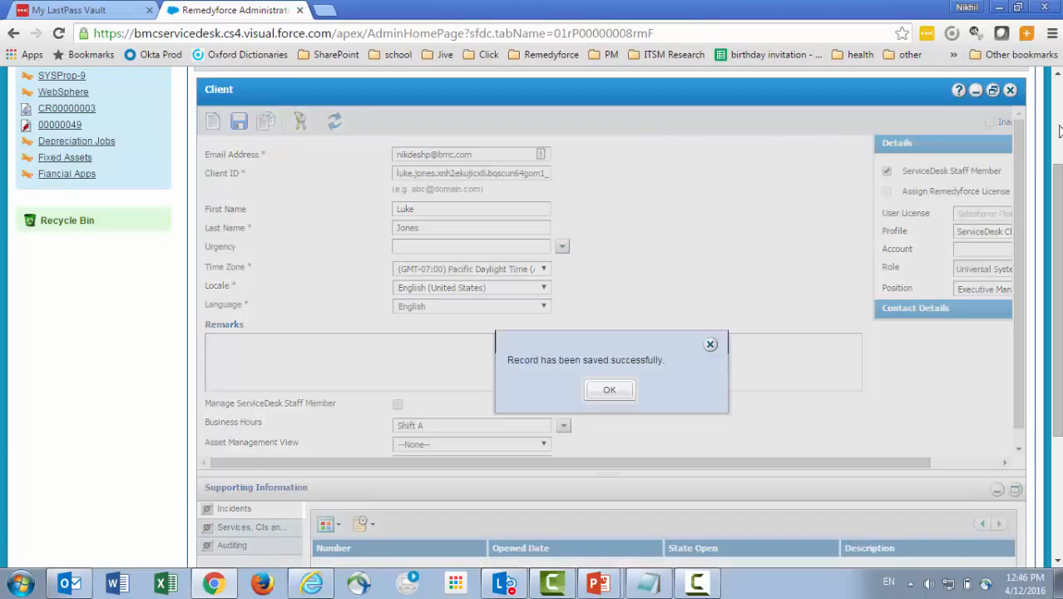
left_click(624, 390)
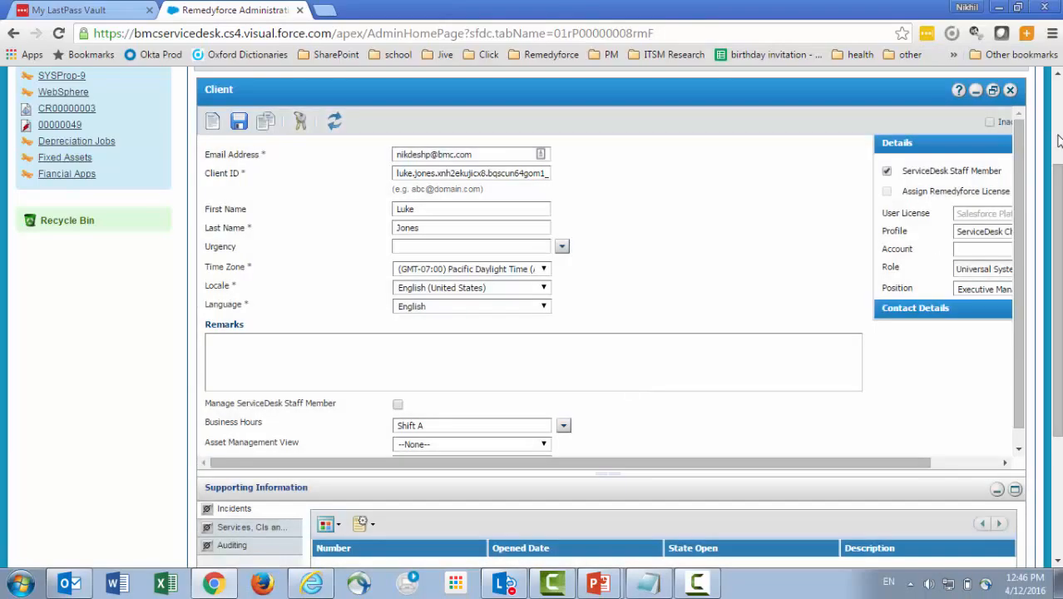
Examine the Business Hours field in the fifth, third and last records of the Clients list, and close Clients.
scroll(1058, 139, "up", 3)
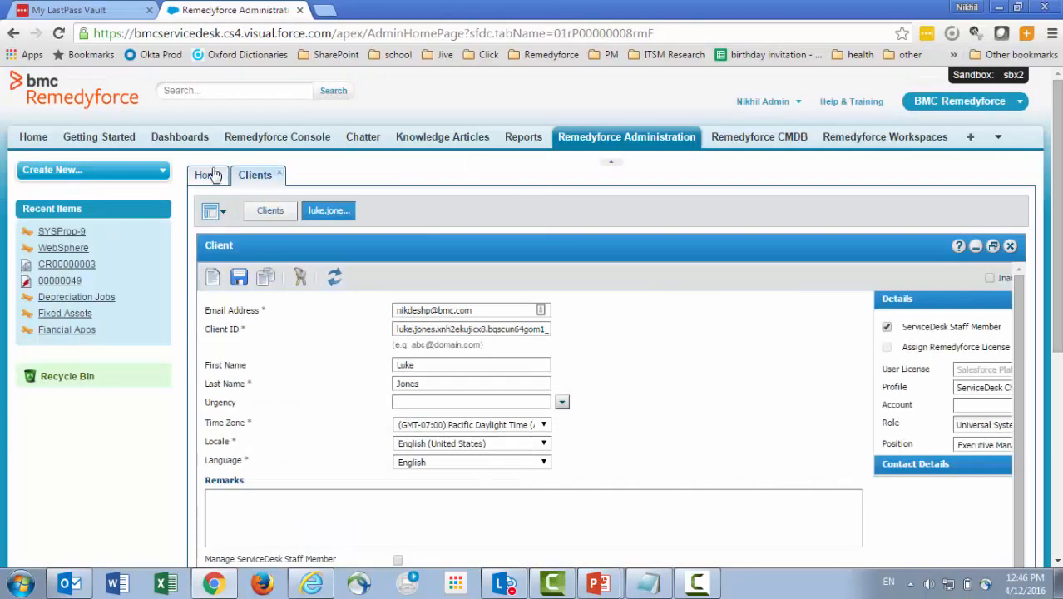
left_click(267, 211)
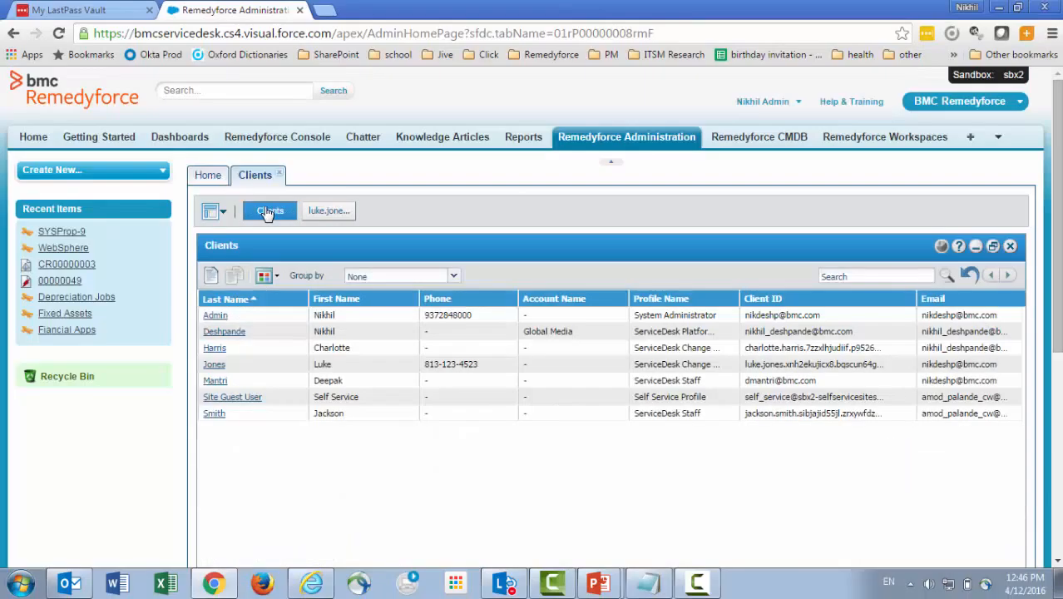
left_click(214, 382)
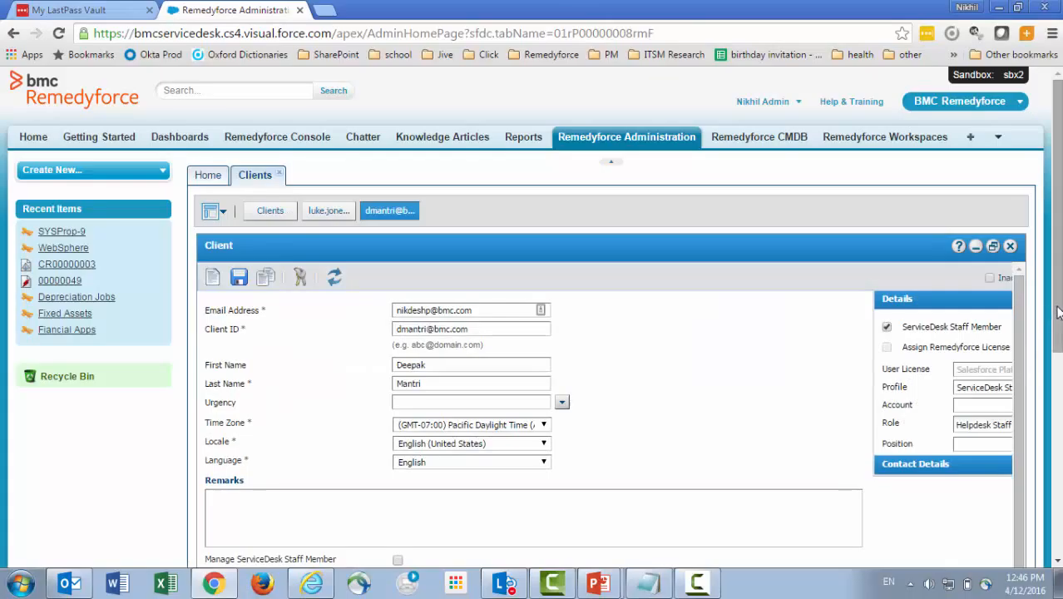
scroll(1056, 313, "down", 2)
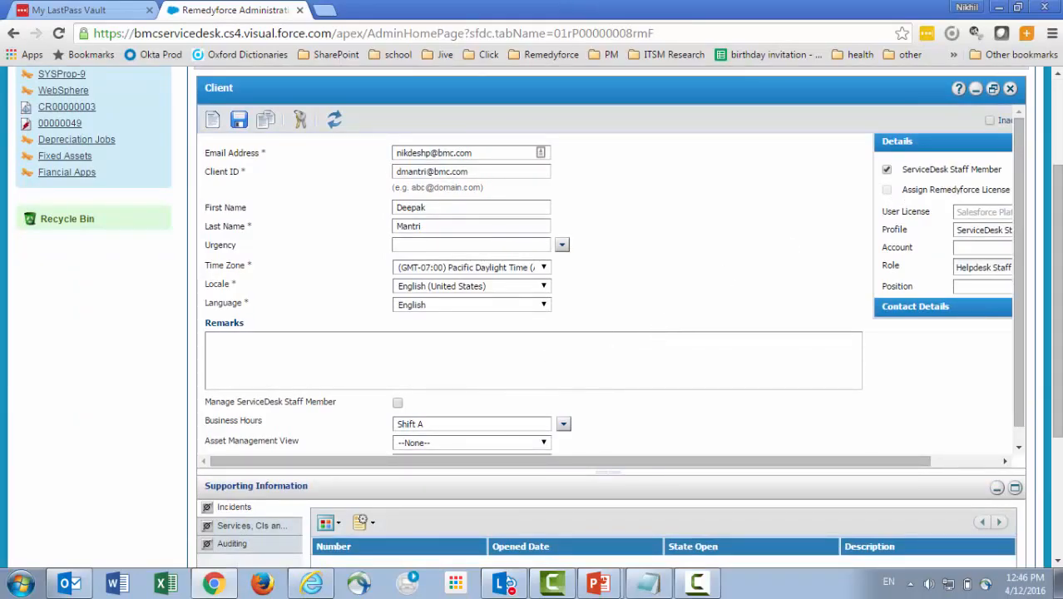
scroll(250, 267, "up", 2)
left_click(274, 212)
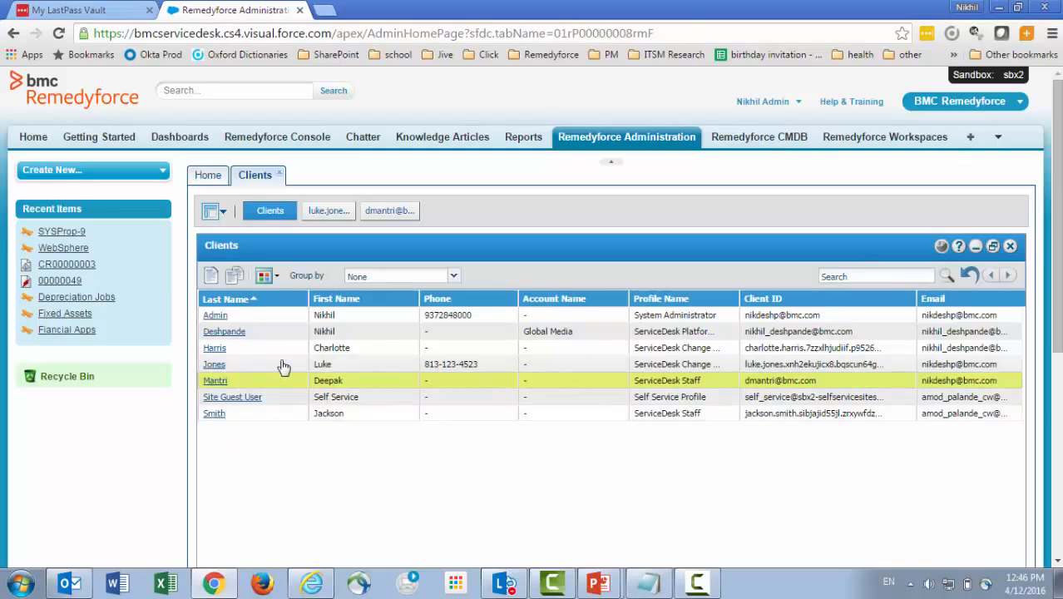
left_click(214, 349)
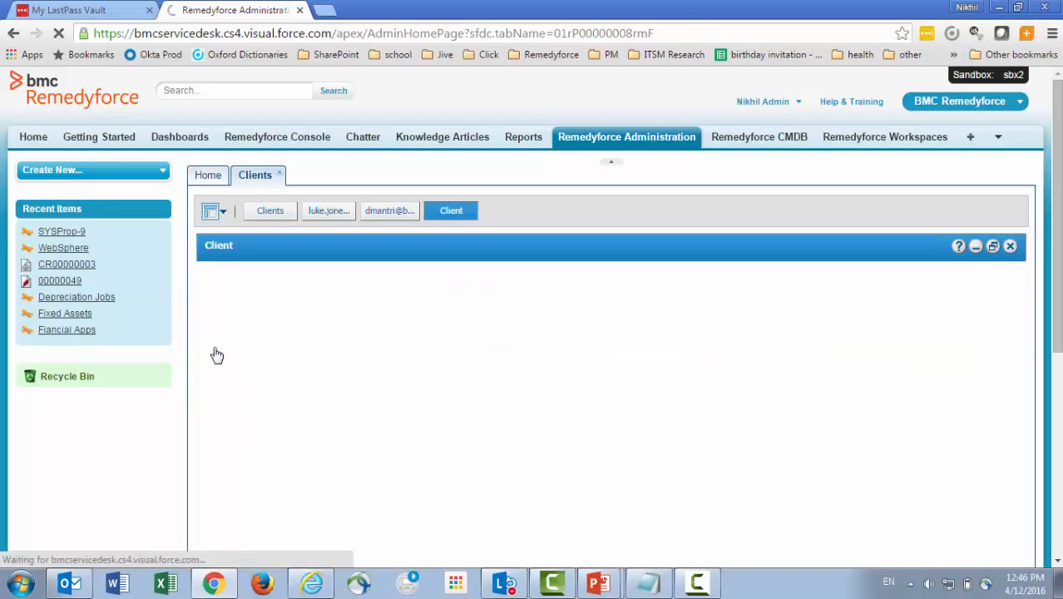
left_click_drag(1058, 134, 1060, 168)
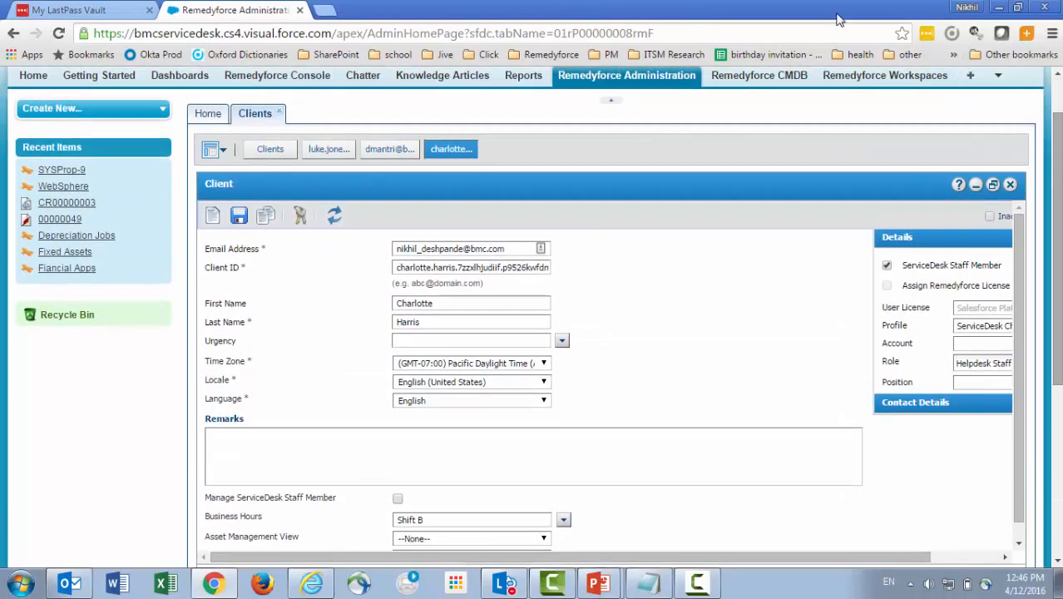
left_click(266, 149)
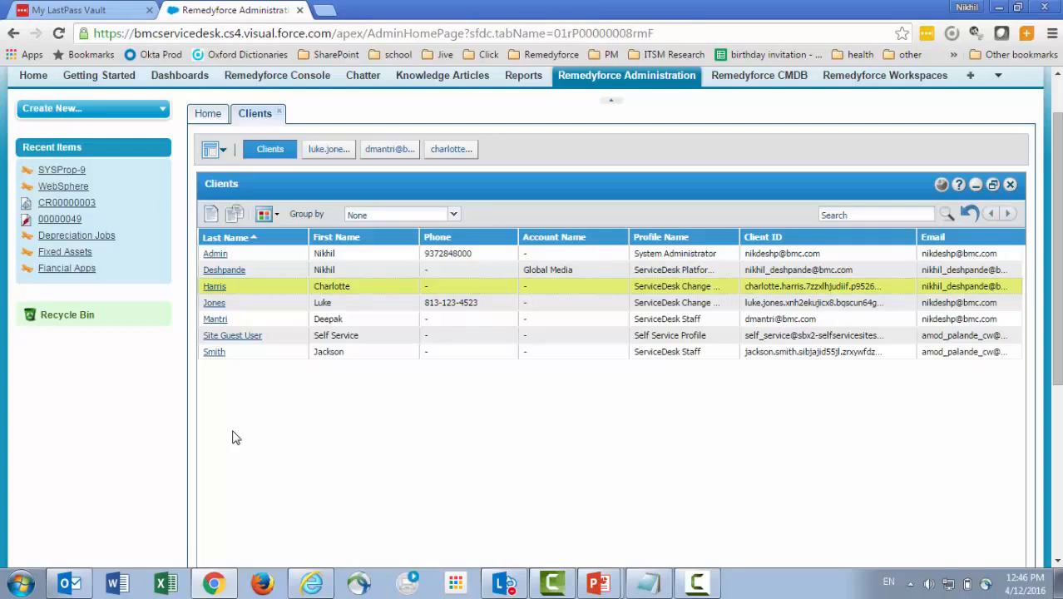
left_click(216, 354)
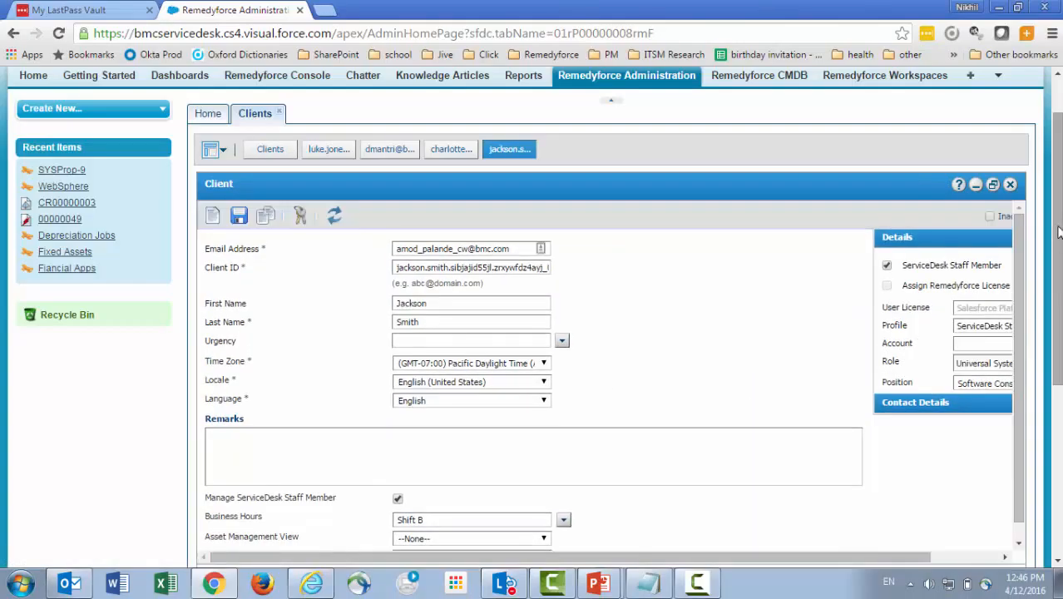
scroll(219, 363, "down", 2)
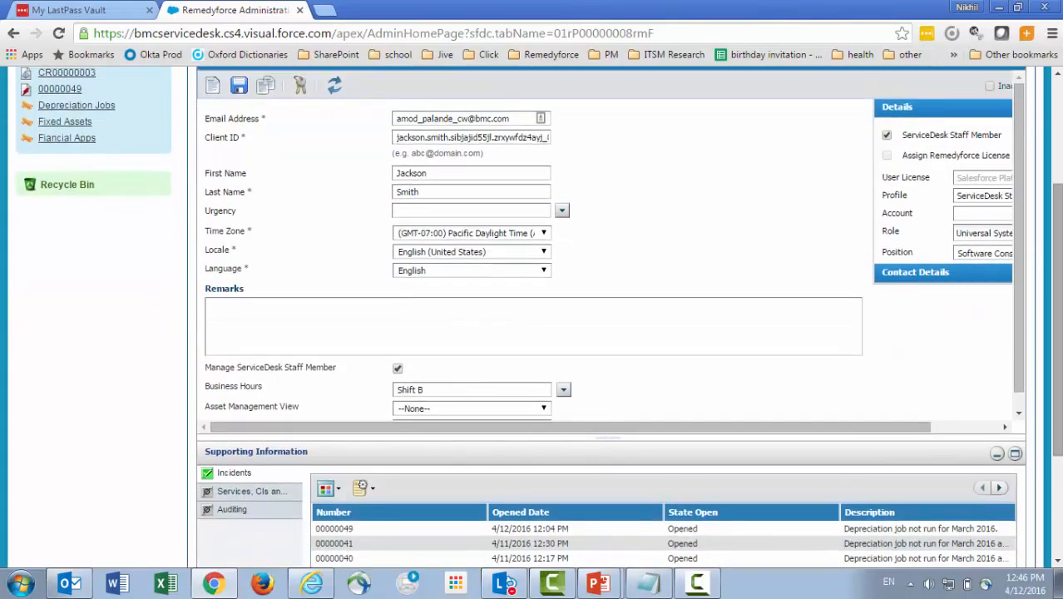
left_click_drag(1059, 304, 1059, 207)
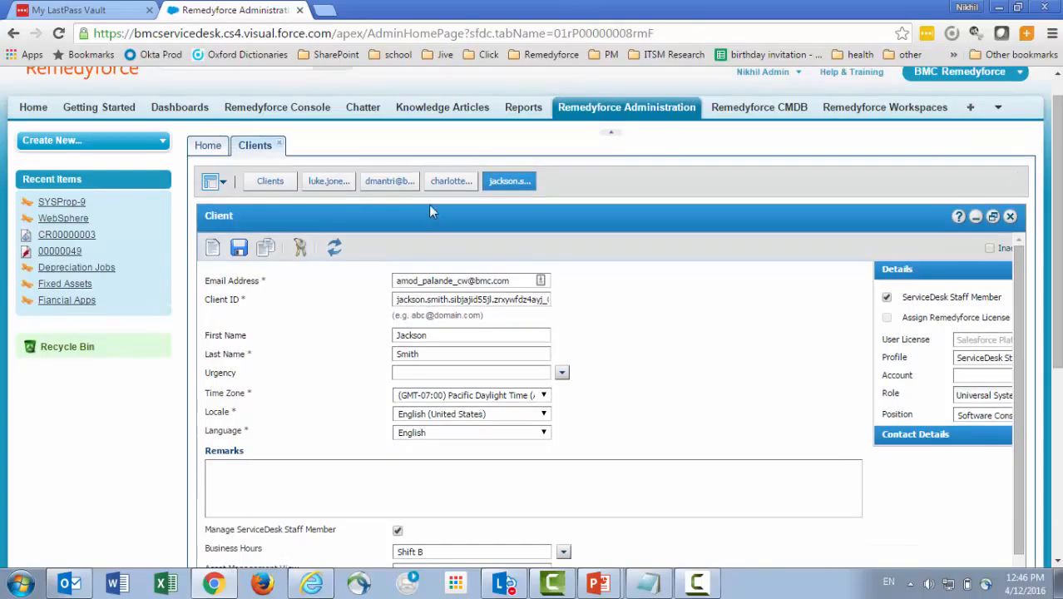
left_click(279, 183)
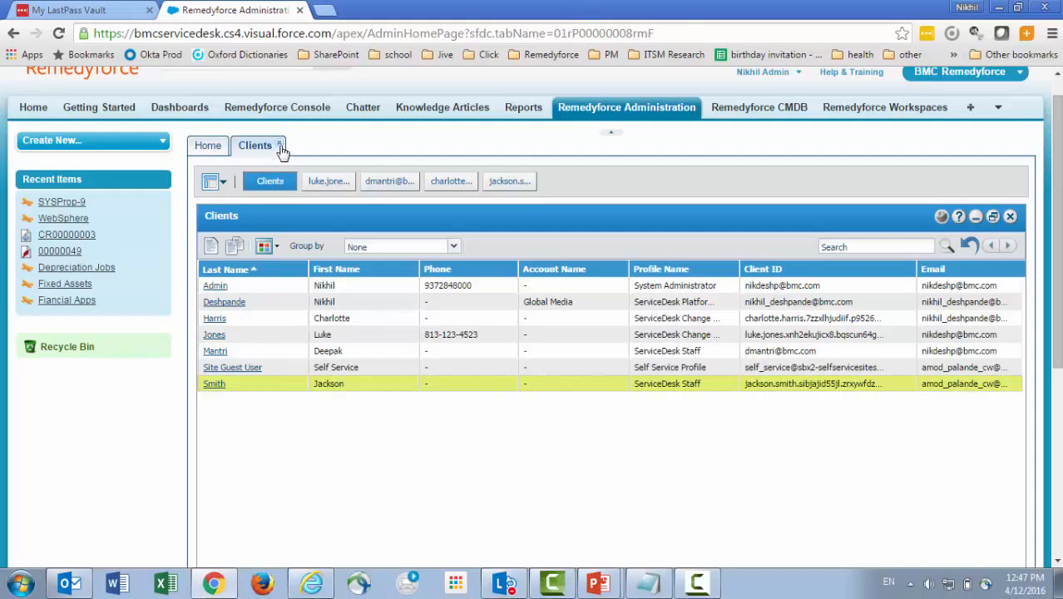
left_click(279, 146)
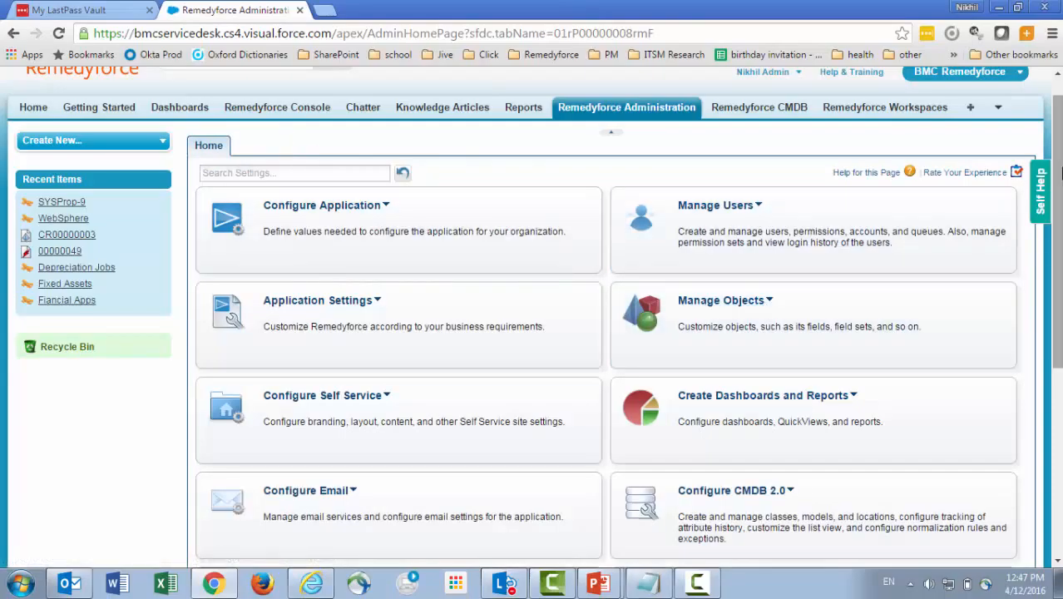
Open the Record Assignment application settings and make sure Enable Queue and User Assignment is turned on.
scroll(432, 208, "down", 2)
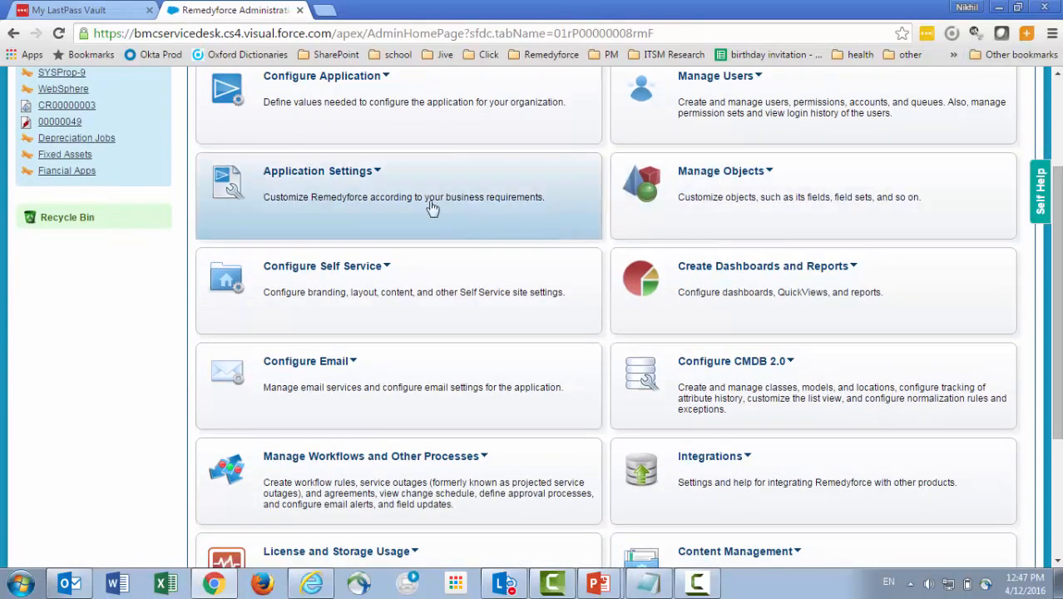
left_click(379, 172)
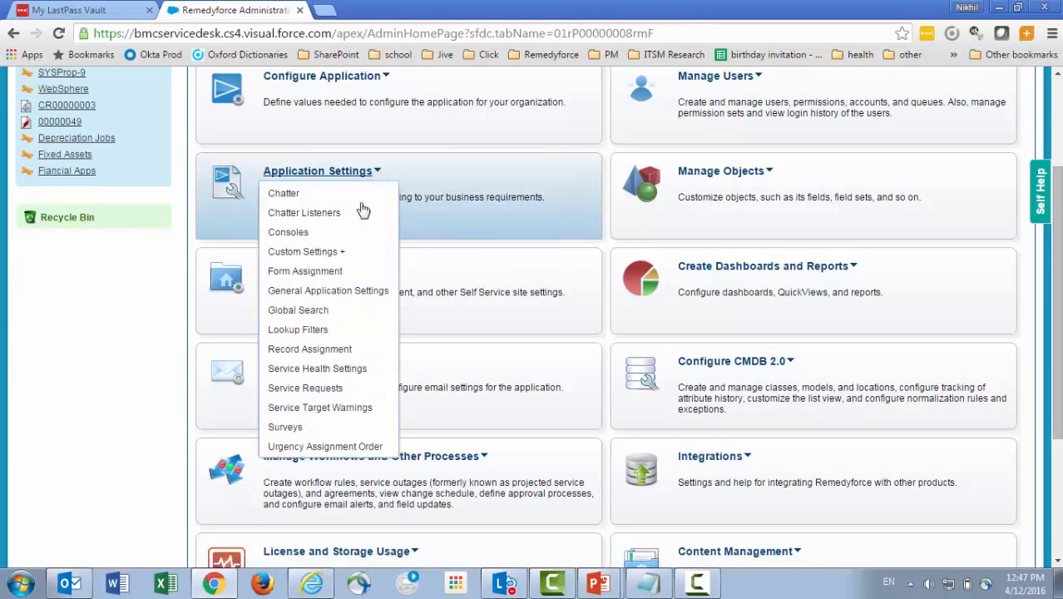
left_click(341, 351)
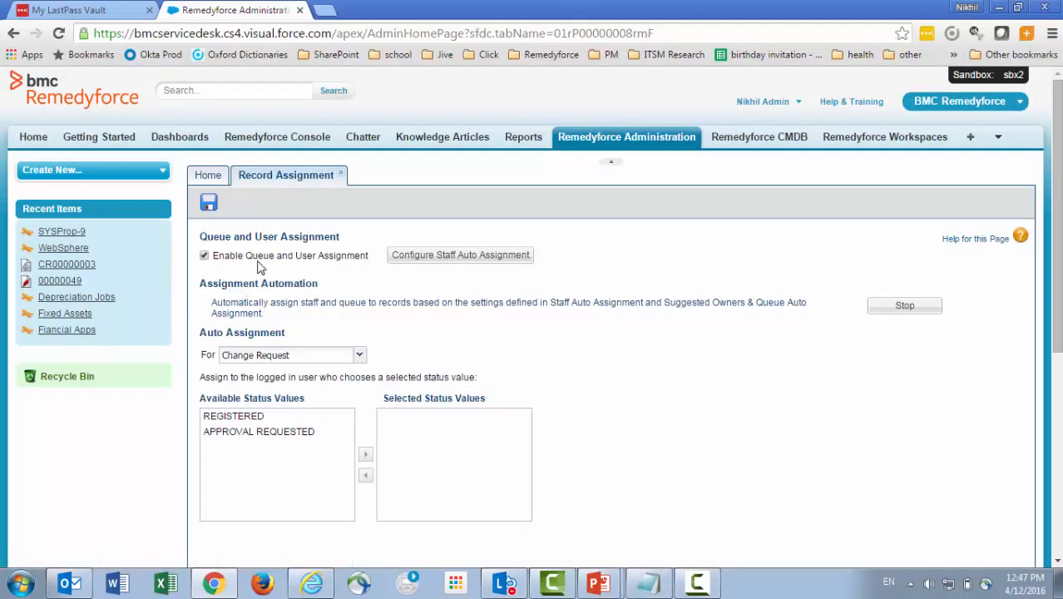
left_click(205, 257)
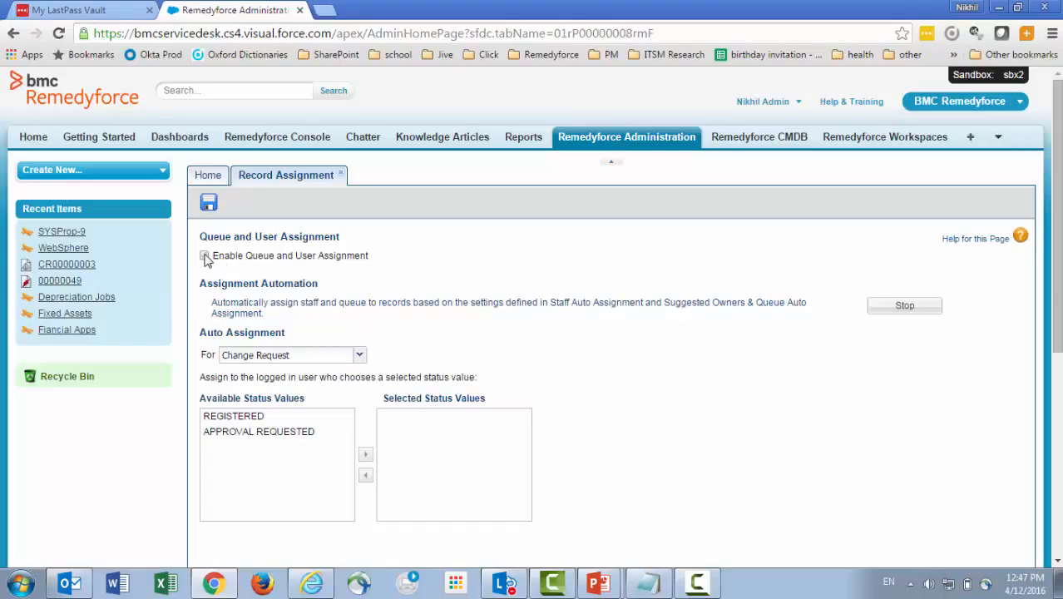
left_click(205, 256)
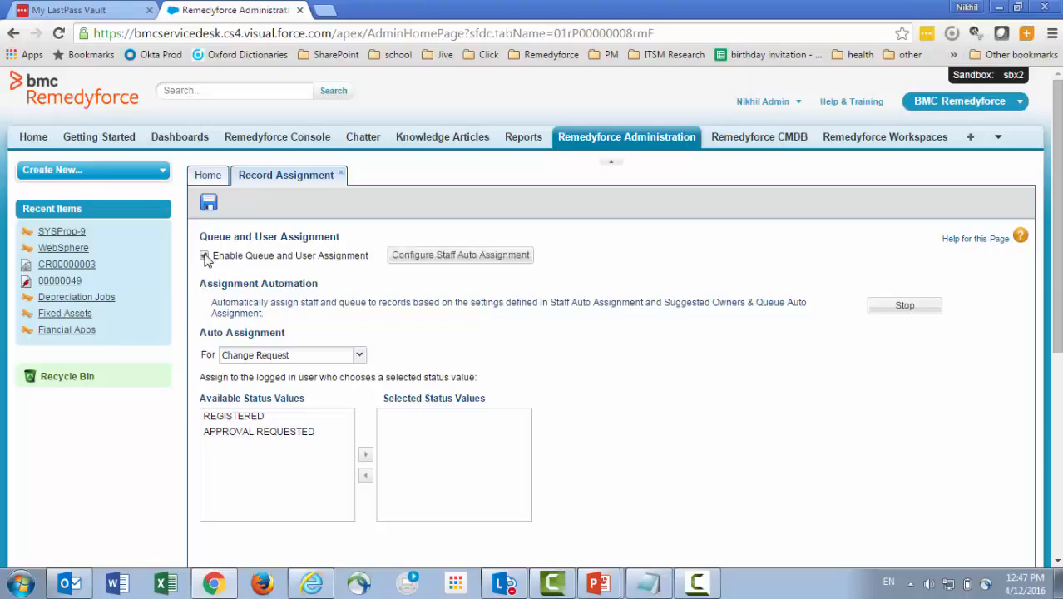
Configure staff auto assignment for the Application Infra queue to assign both Shift B staff members, and save.
left_click(482, 259)
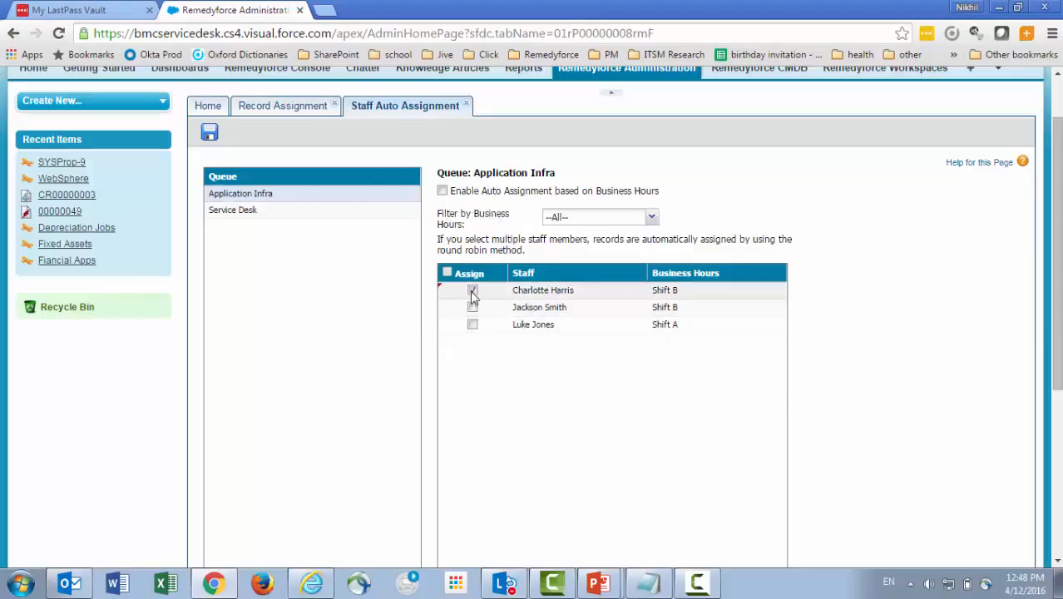
left_click(472, 307)
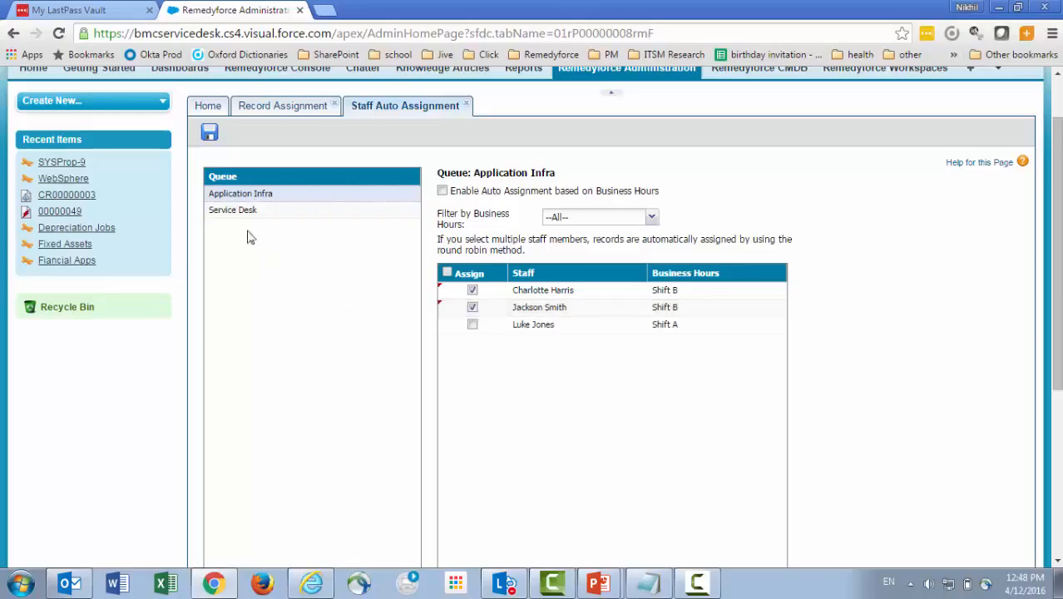
left_click(209, 136)
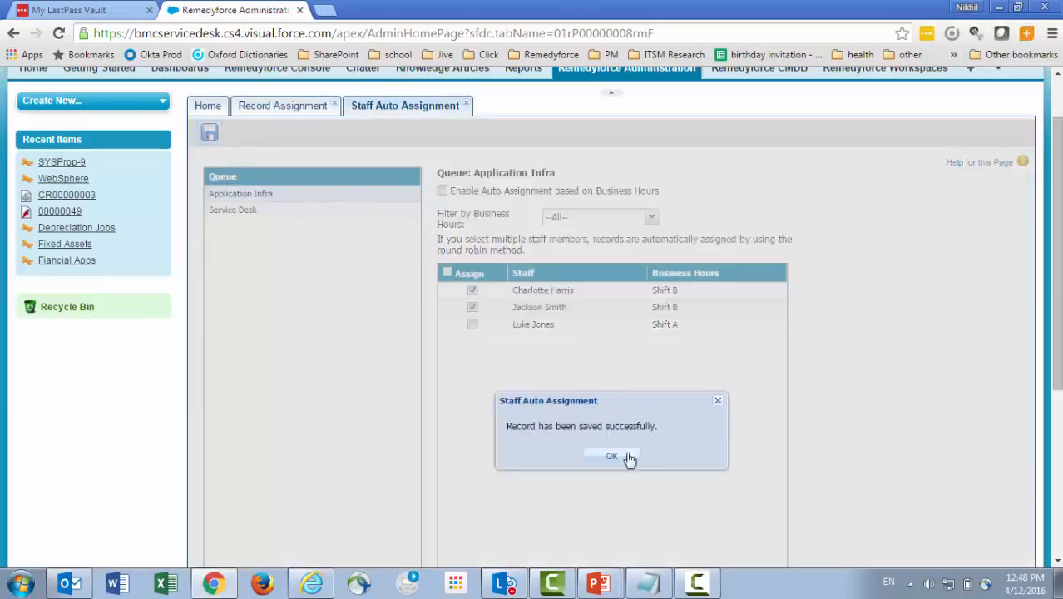
left_click(612, 457)
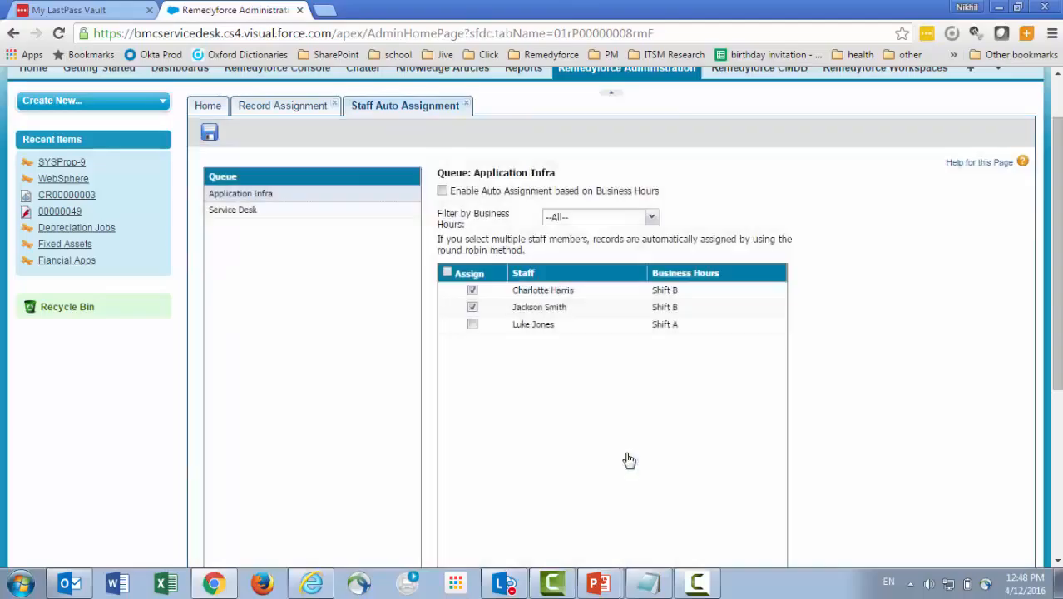
For the Service Desk queue, filter staff by Shift A business hours, assign all the listed members and save.
left_click(261, 216)
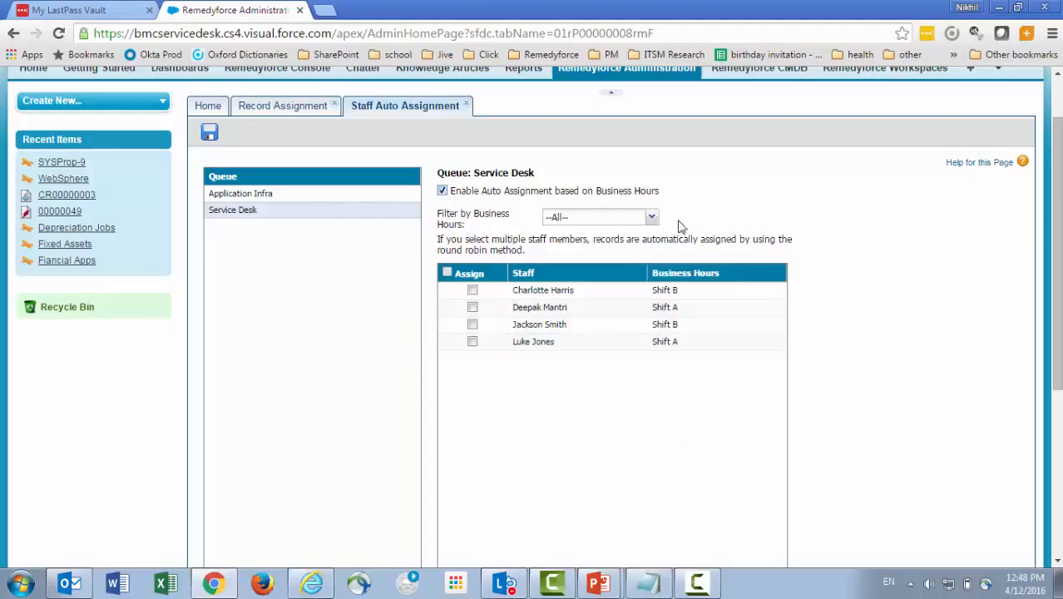
left_click(652, 216)
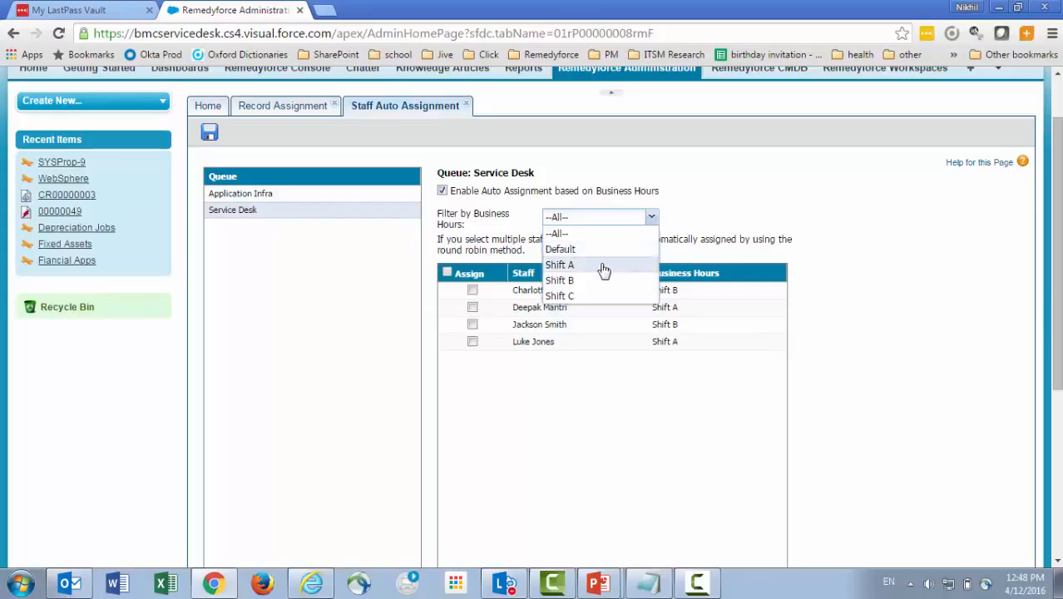
left_click(605, 265)
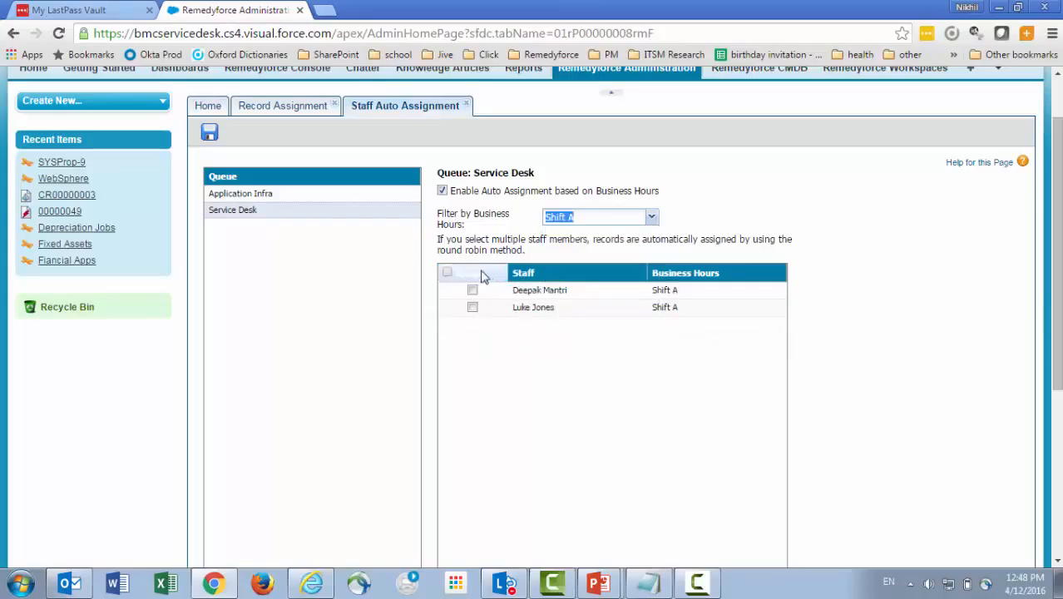
left_click(447, 274)
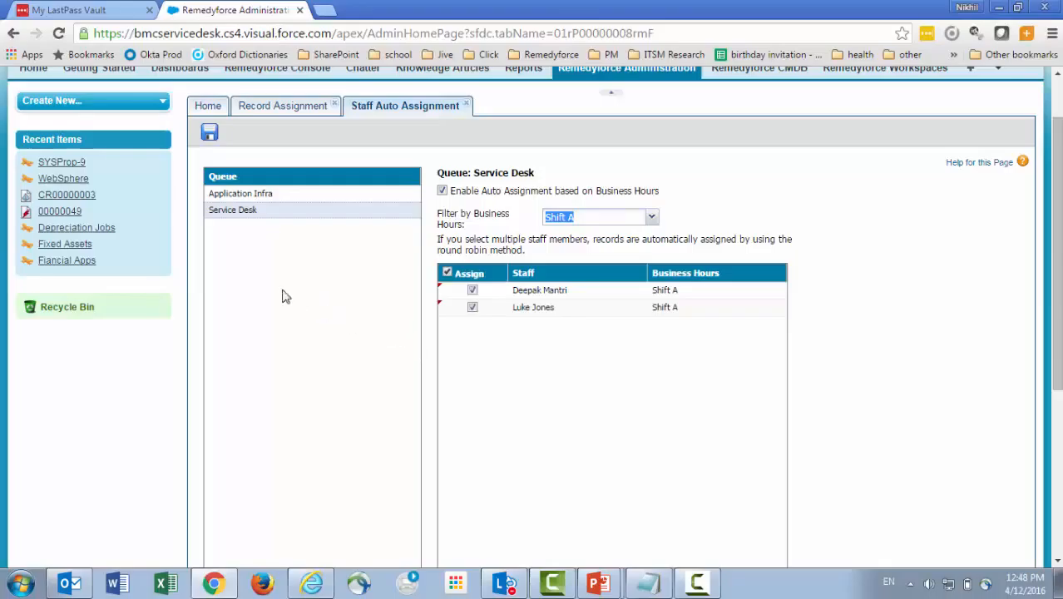
left_click(209, 133)
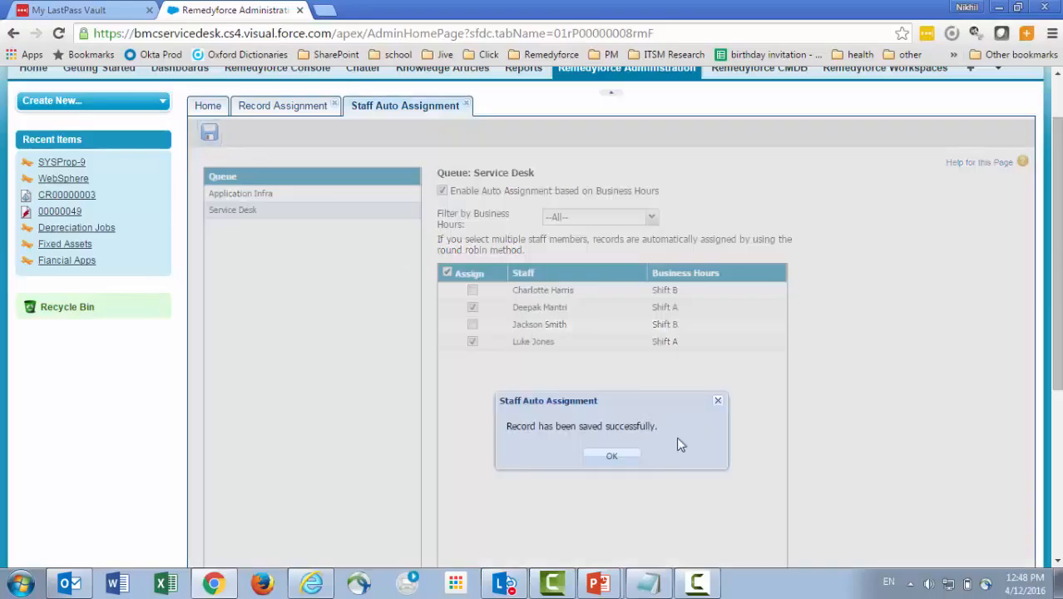
left_click(613, 457)
Filter the Service Desk queue's staff by Shift B, assign both listed members and save the auto assignment.
left_click(651, 216)
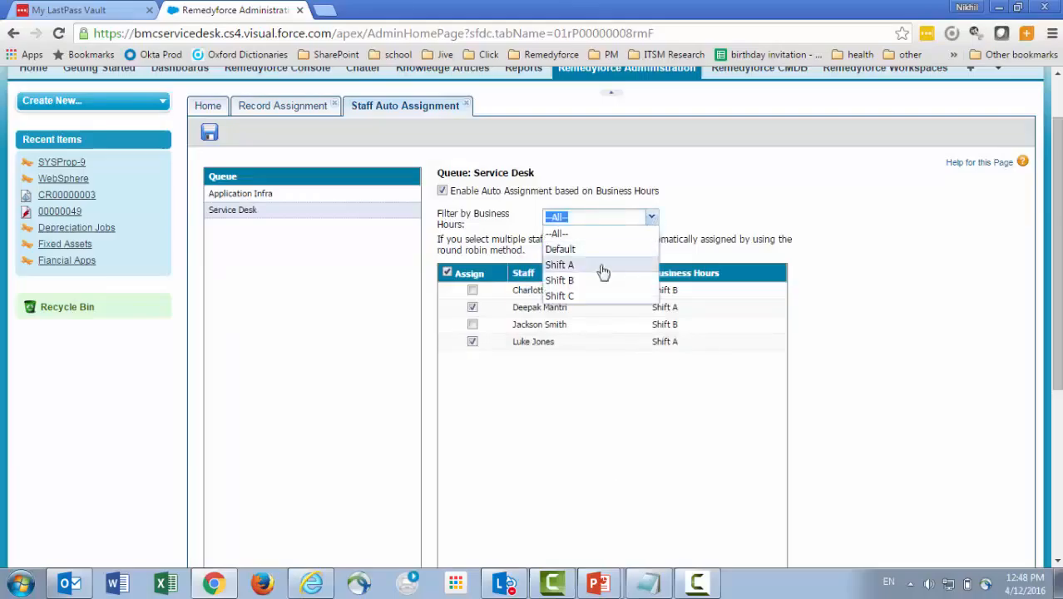
left_click(595, 280)
left_click(473, 290)
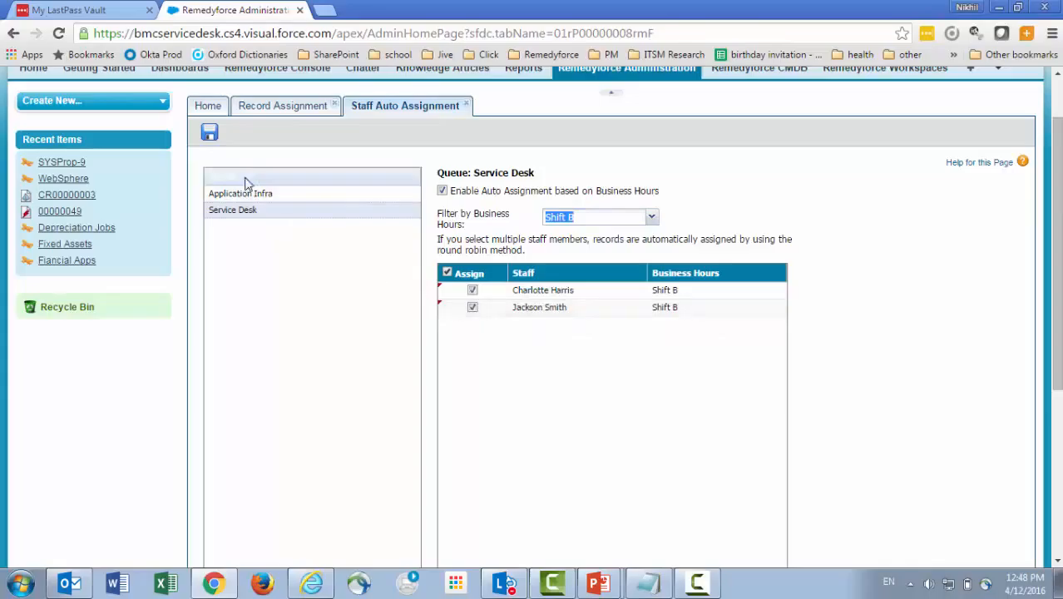
left_click(208, 135)
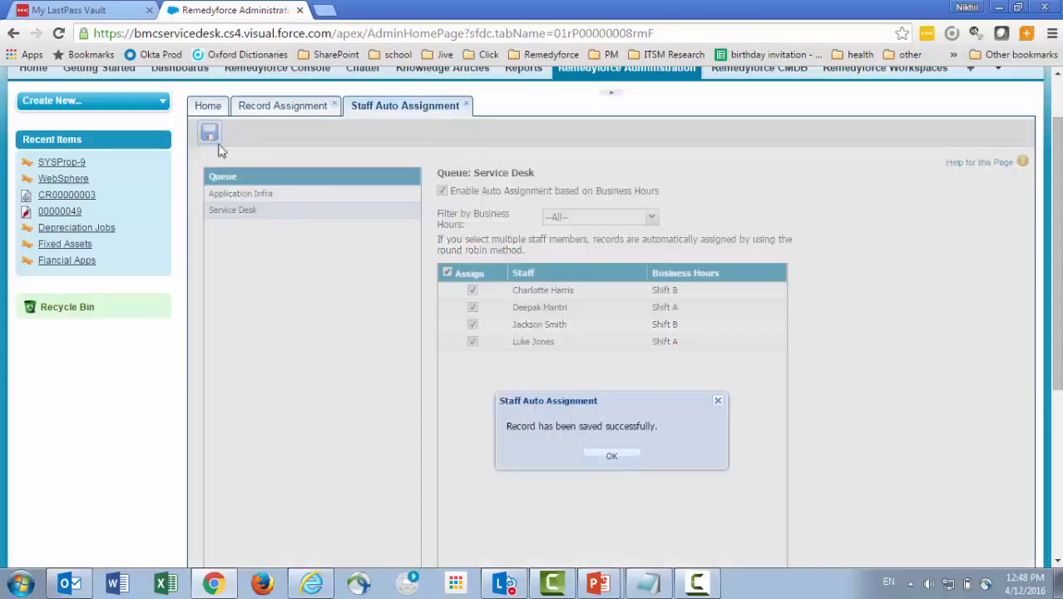
left_click(626, 460)
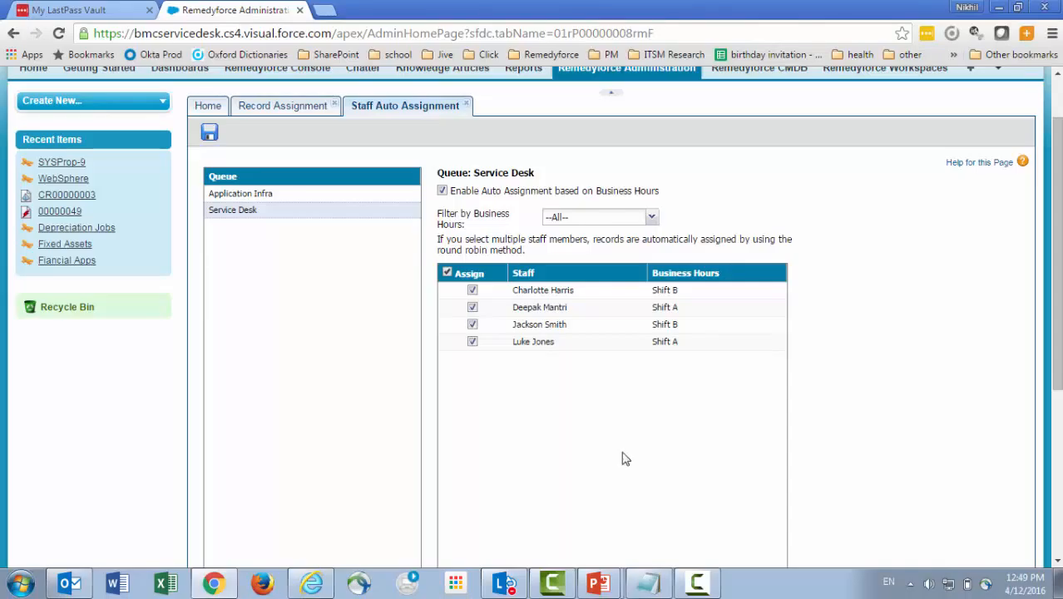
Switch to Remedyforce Self Service in Internet Explorer and start a new ticket.
left_click(309, 585)
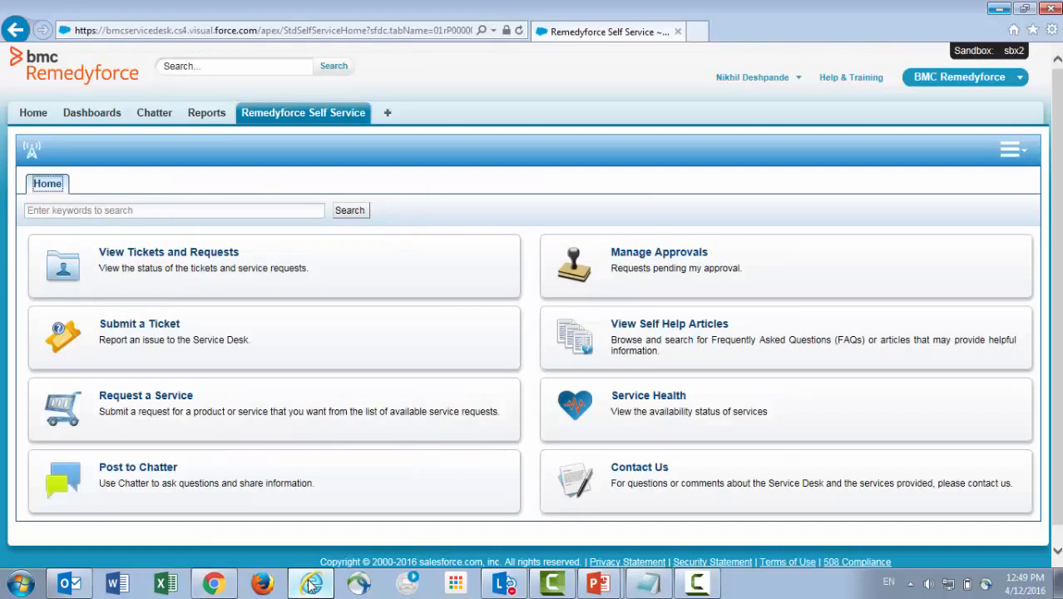
right_click(310, 585)
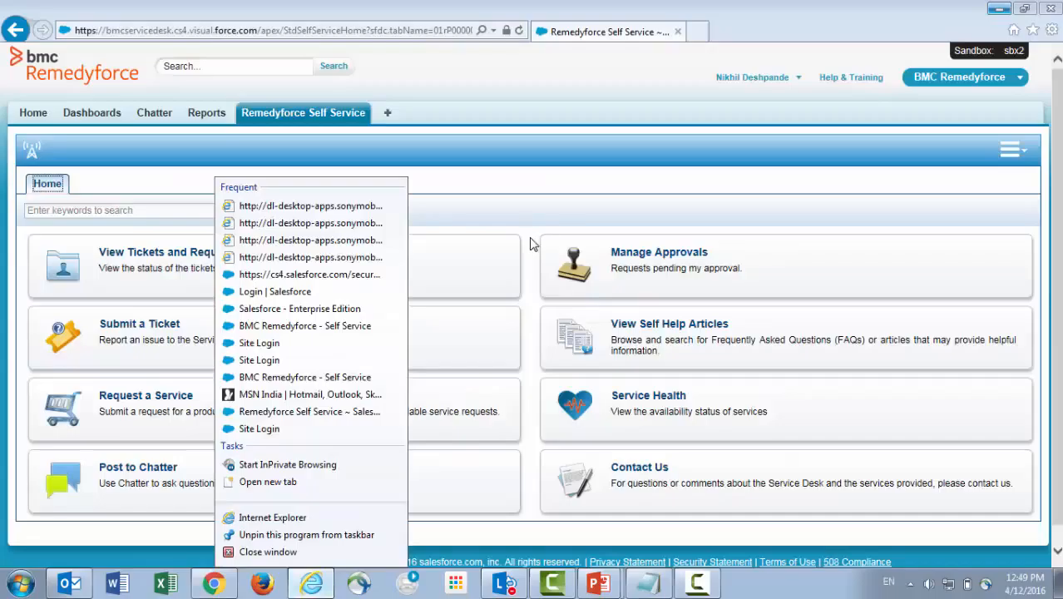
left_click(532, 244)
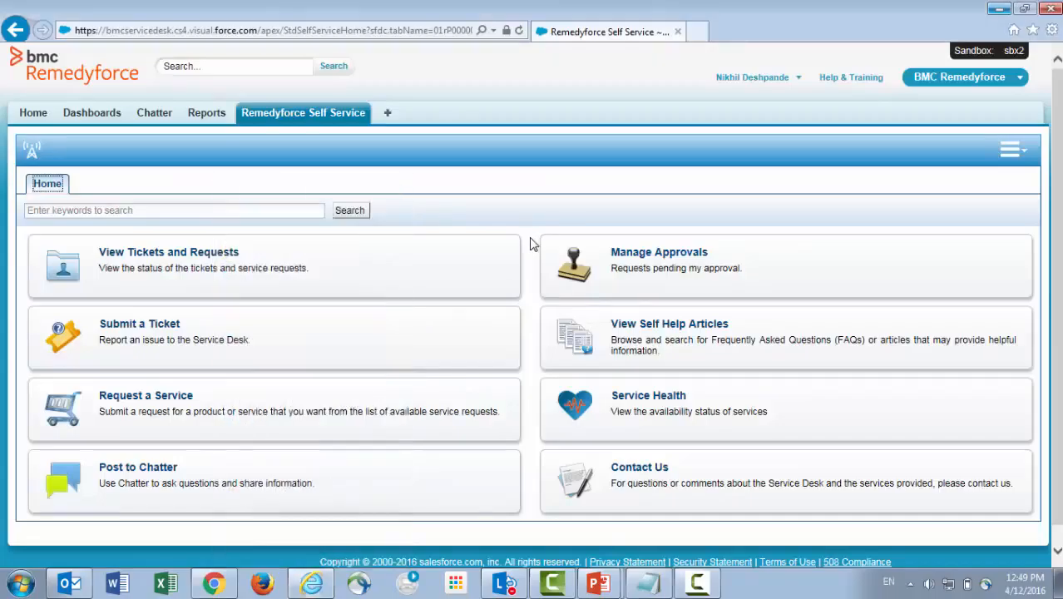
left_click(150, 332)
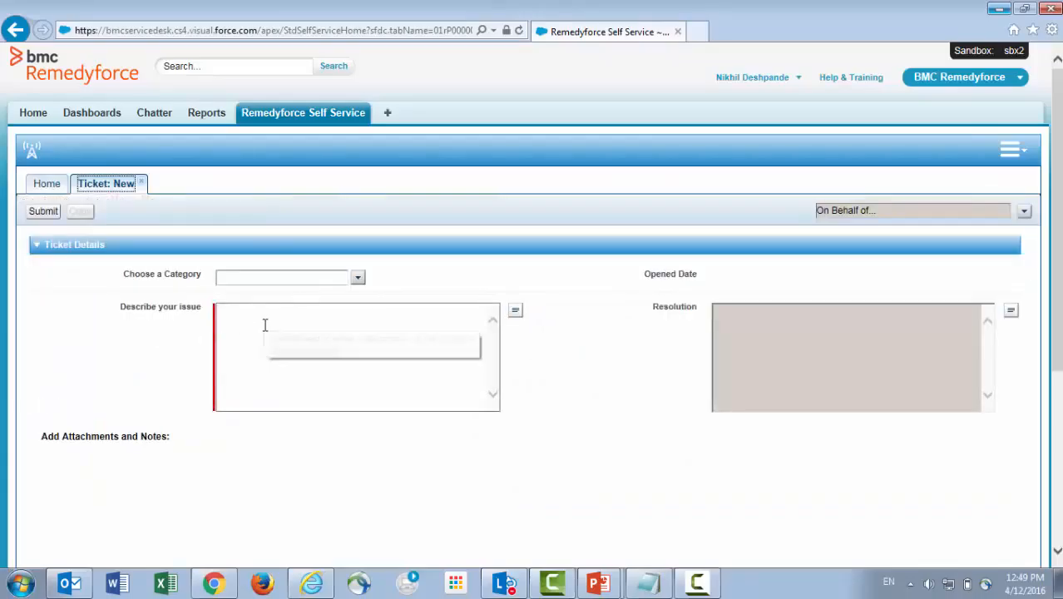
Describe the ticket's issue as "Install Microsoft Project on my laptop." and look at the available categories without choosing one.
left_click(265, 325)
type("Ins")
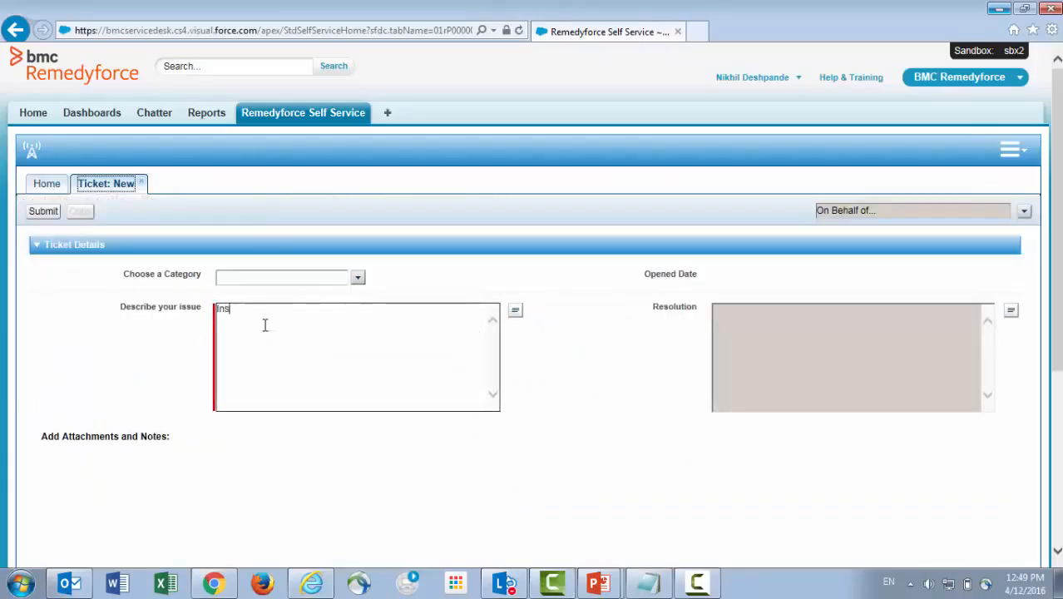
type("tall")
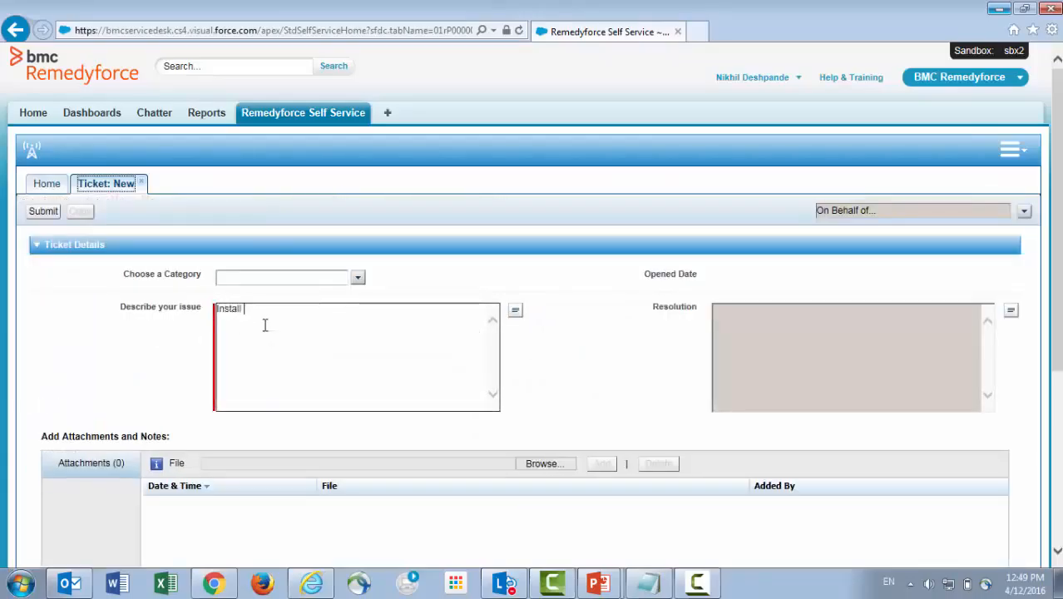
type(" Microsoft Prpo")
key("BackSpace")
type("oject on my laptop.")
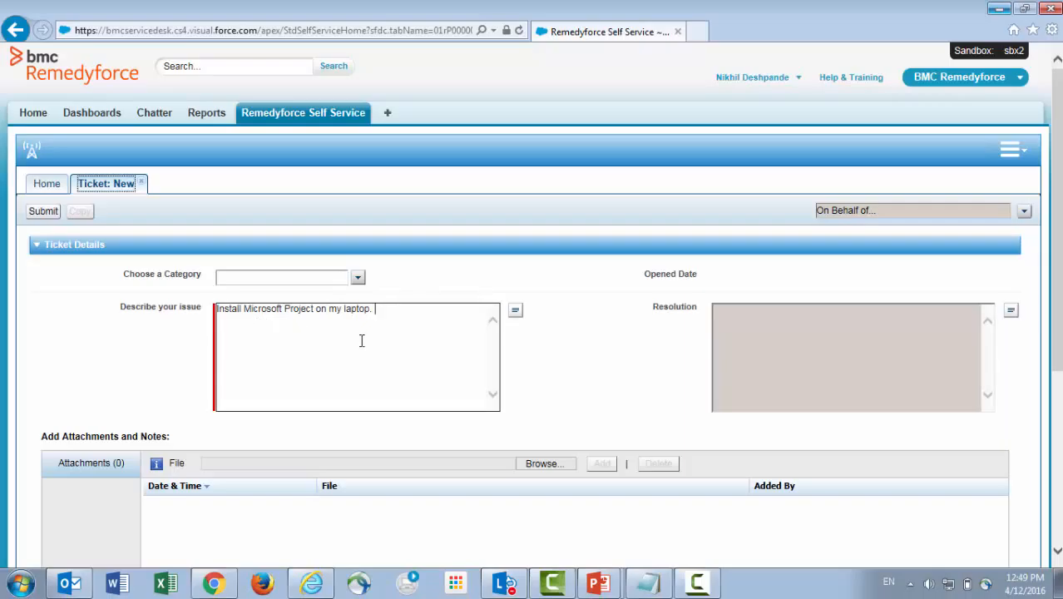
left_click(358, 278)
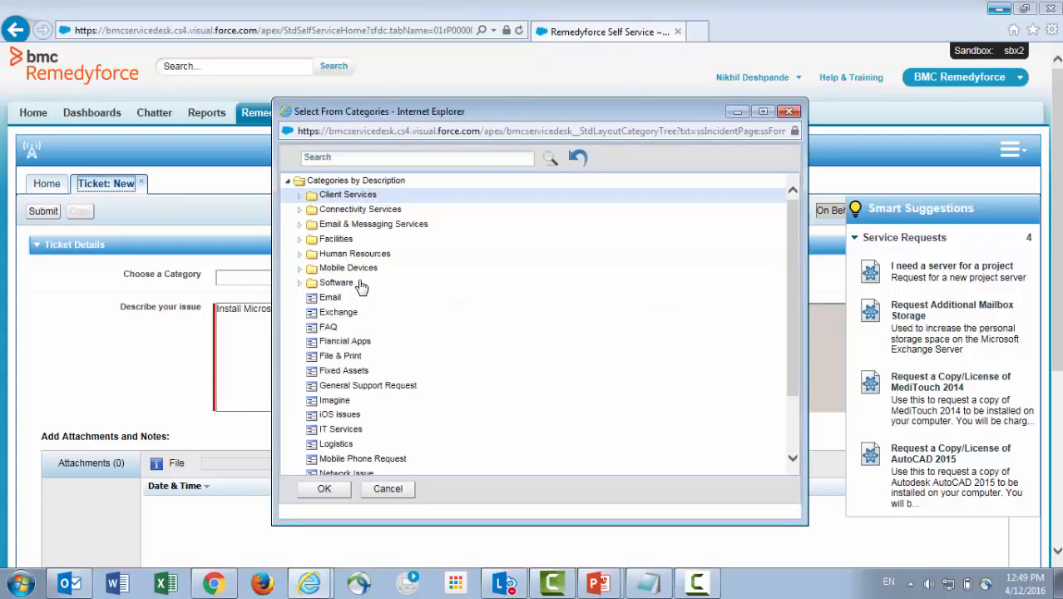
left_click(387, 488)
Replace the ticket's issue description with "Grant access to Oracle Time and Labor.".
left_click(386, 314)
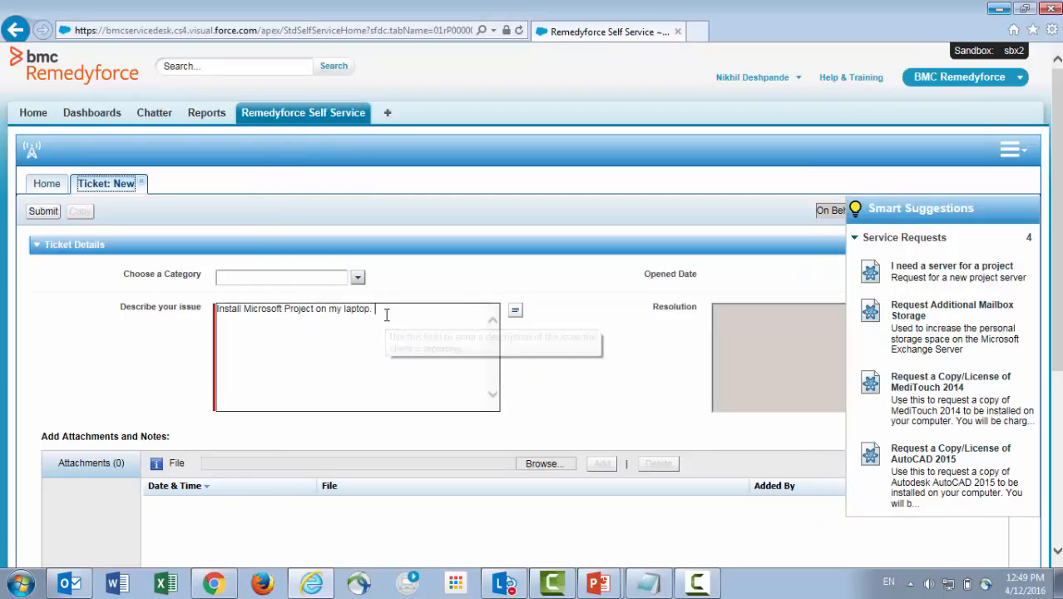
left_click_drag(386, 314, 197, 319)
type("Gran")
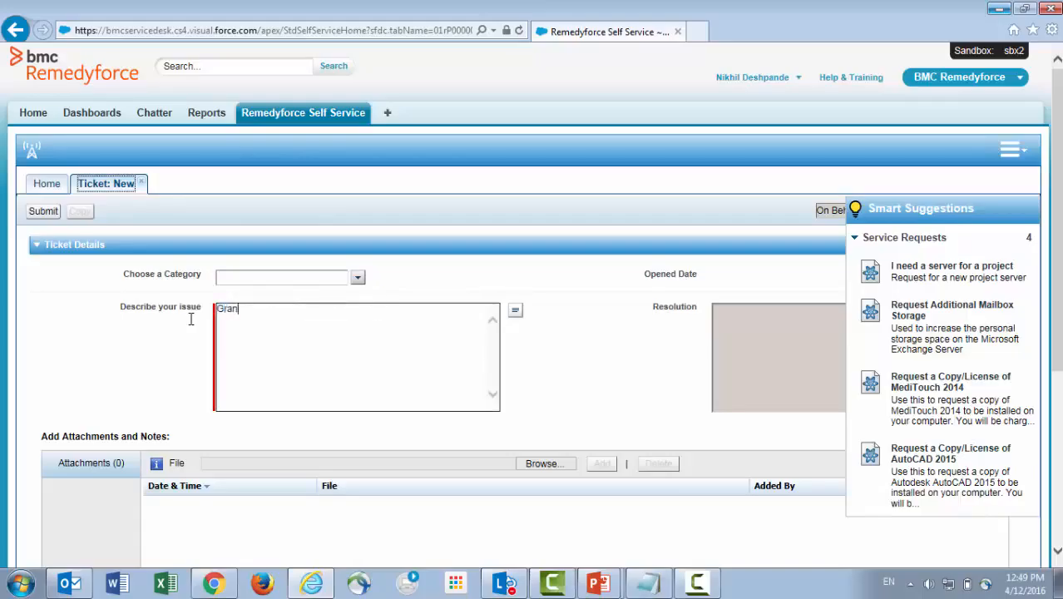
type("t access to Oracle Time and Labor.")
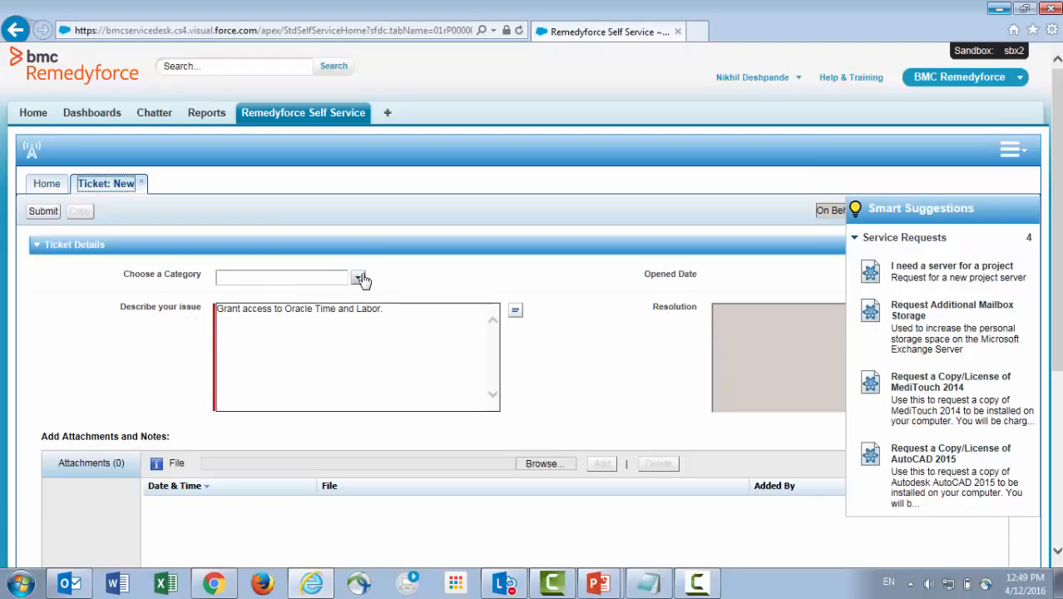
Search the categories for "application acc", assign Application Access to the ticket and submit it, staying on its page.
left_click(361, 278)
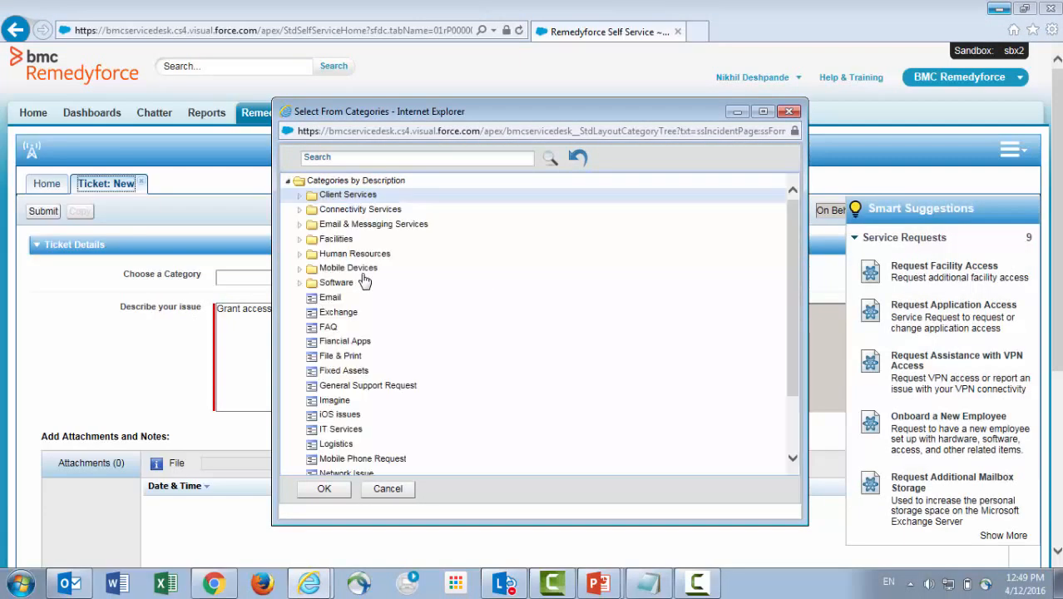
left_click(402, 157)
type("application acc")
key("Return")
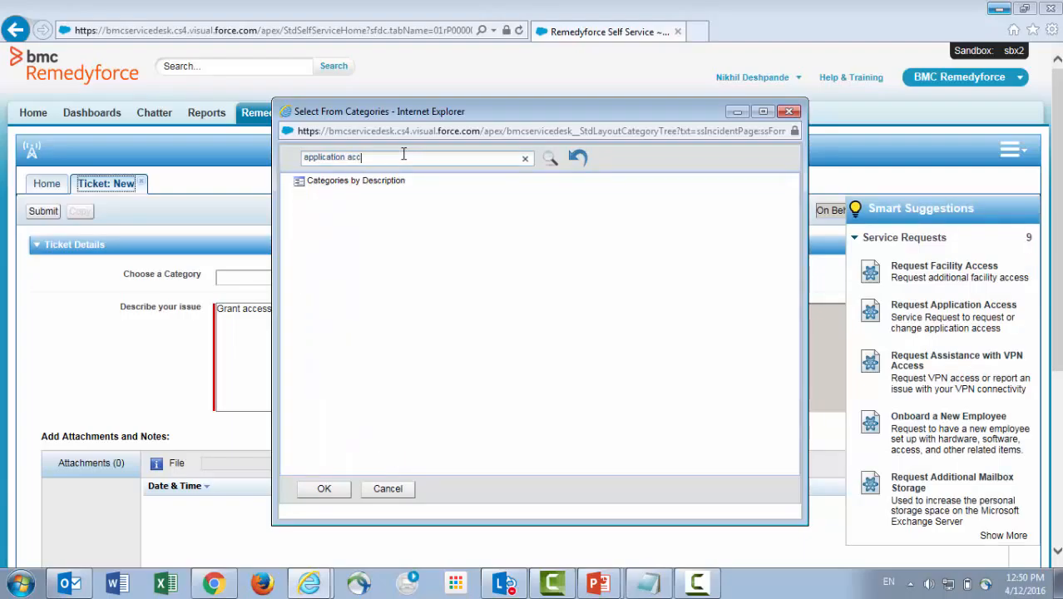
left_click(374, 199)
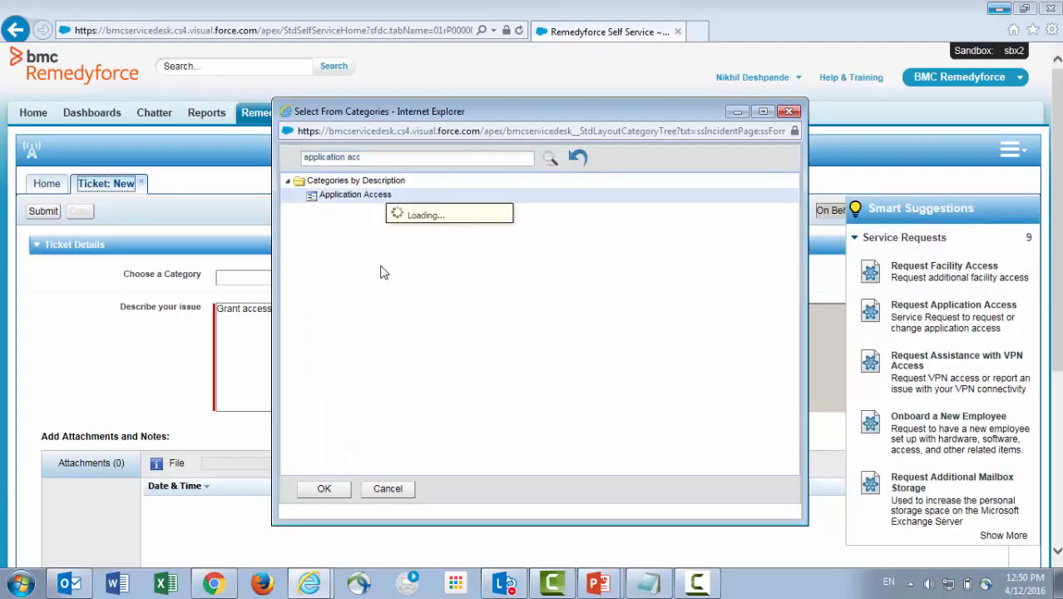
left_click(327, 489)
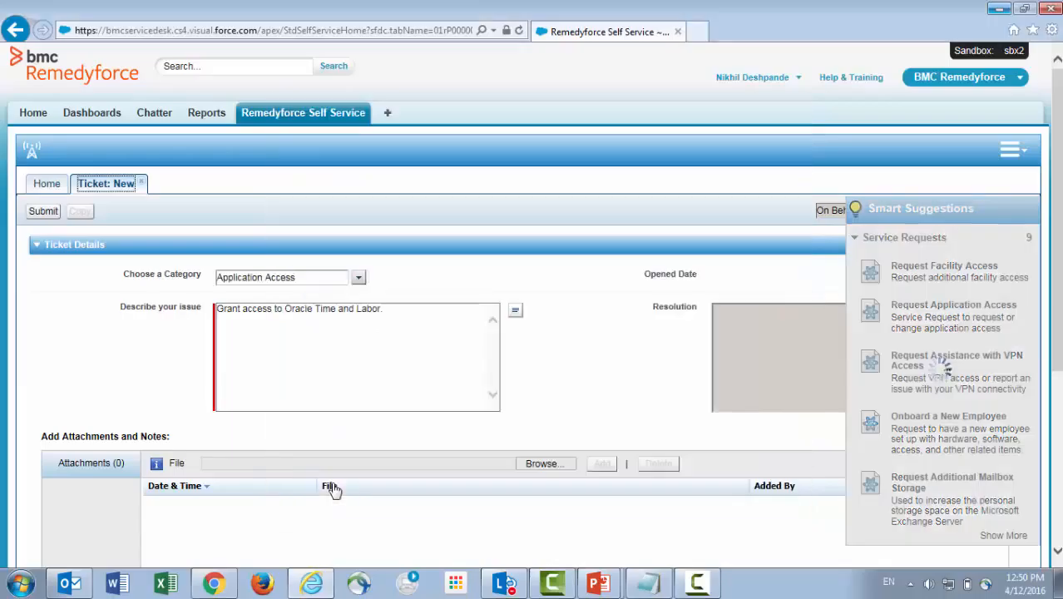
left_click(43, 213)
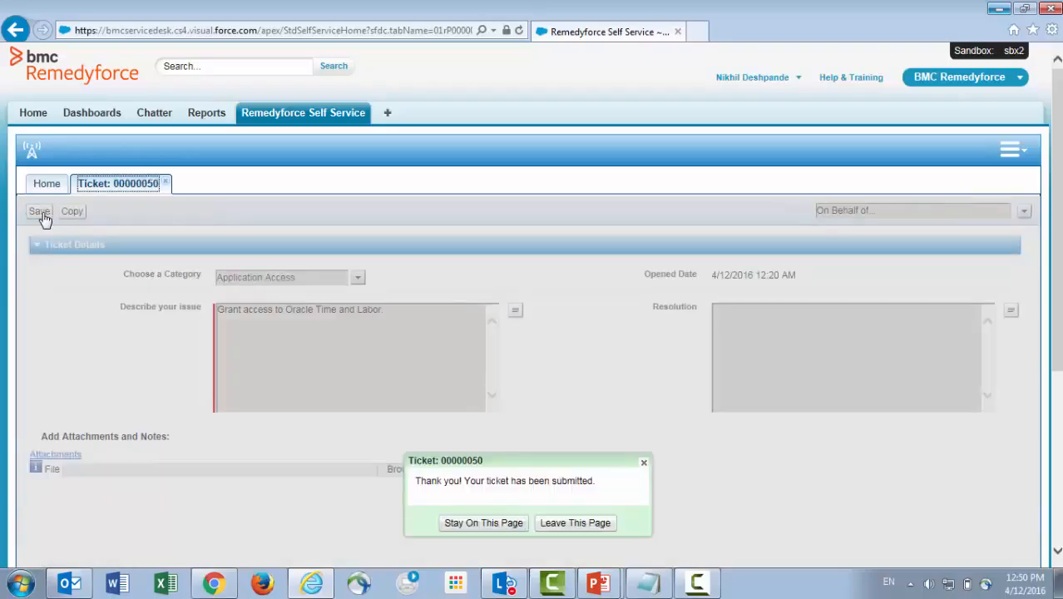
left_click(487, 525)
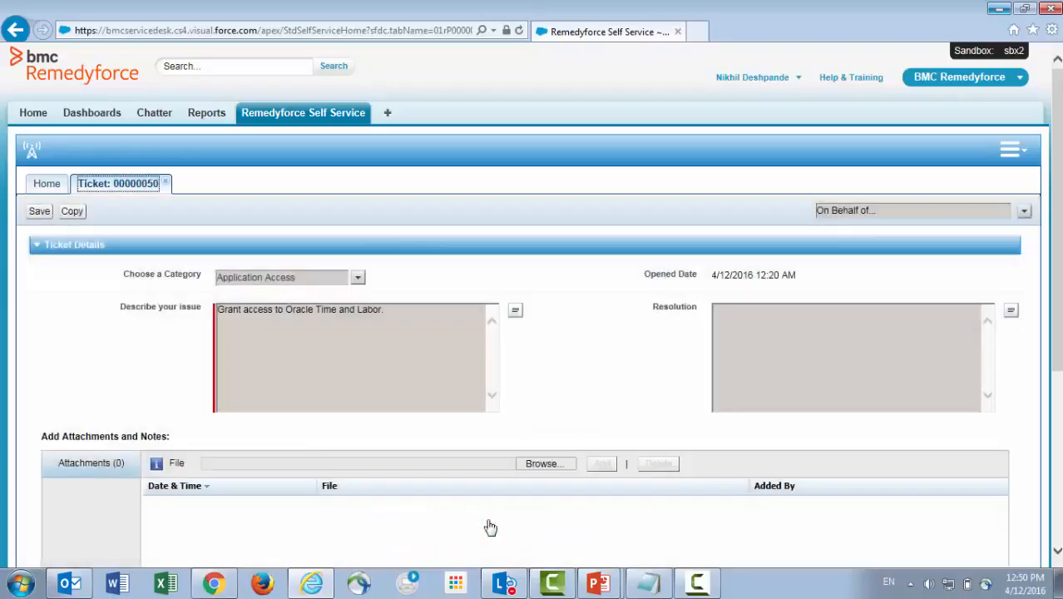
Create three more identical Application Access tickets by copying the latest one each time, submitting every copy and staying on its page.
left_click(72, 211)
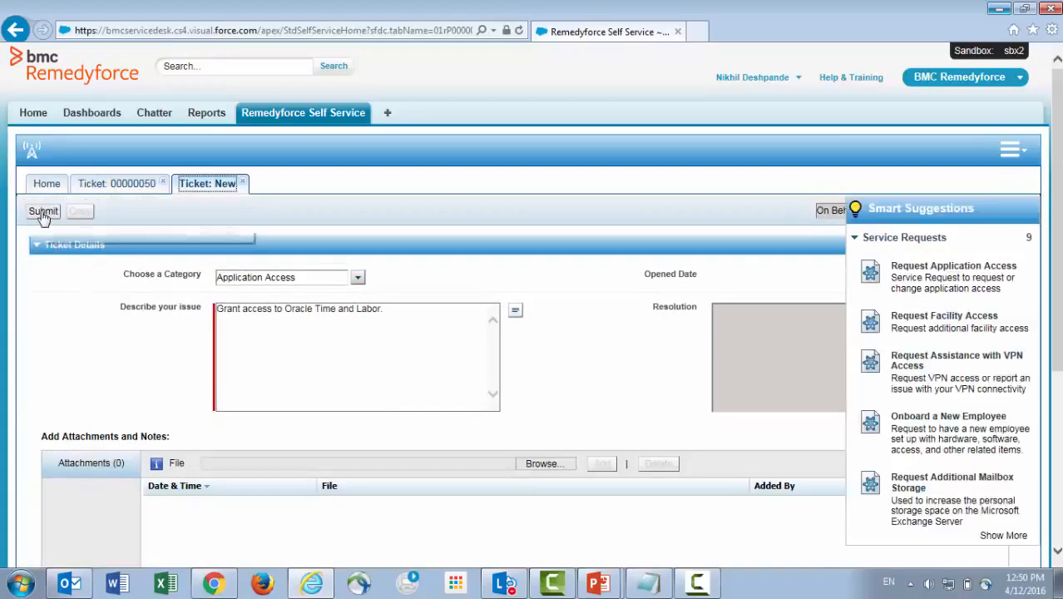
left_click(43, 213)
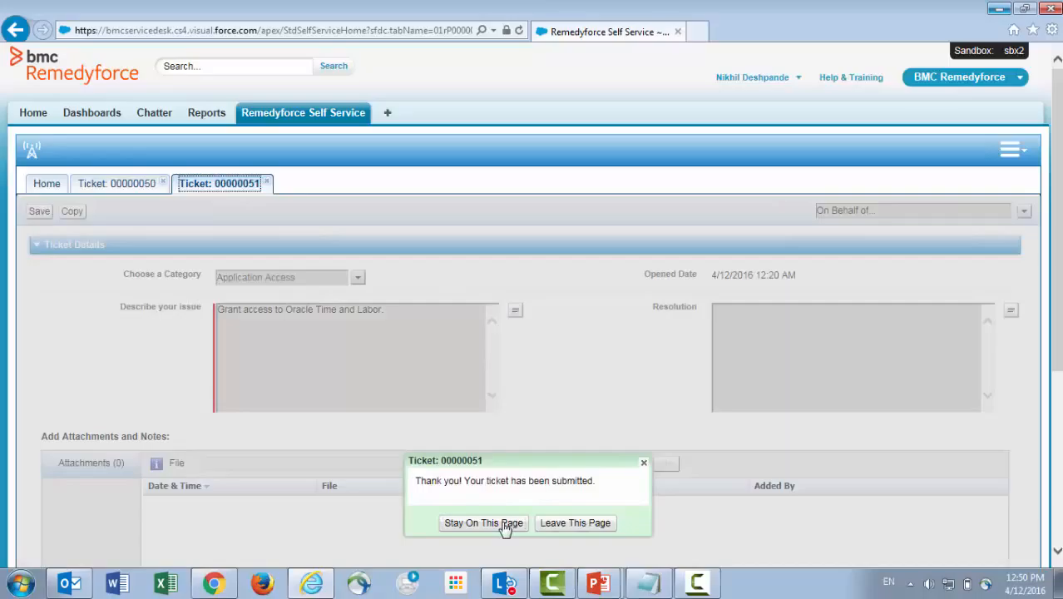
left_click(484, 522)
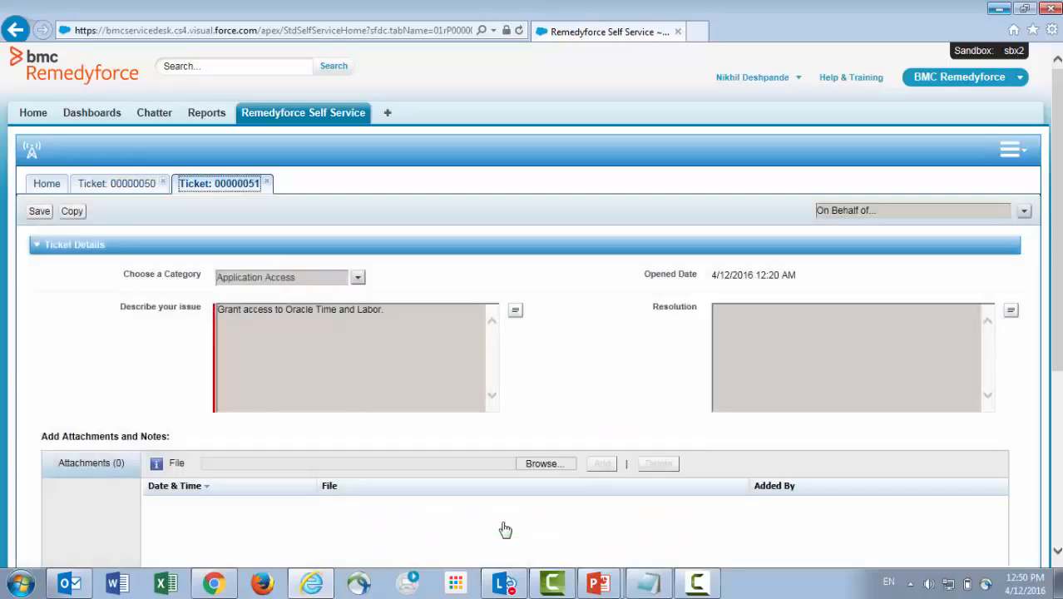
left_click(74, 216)
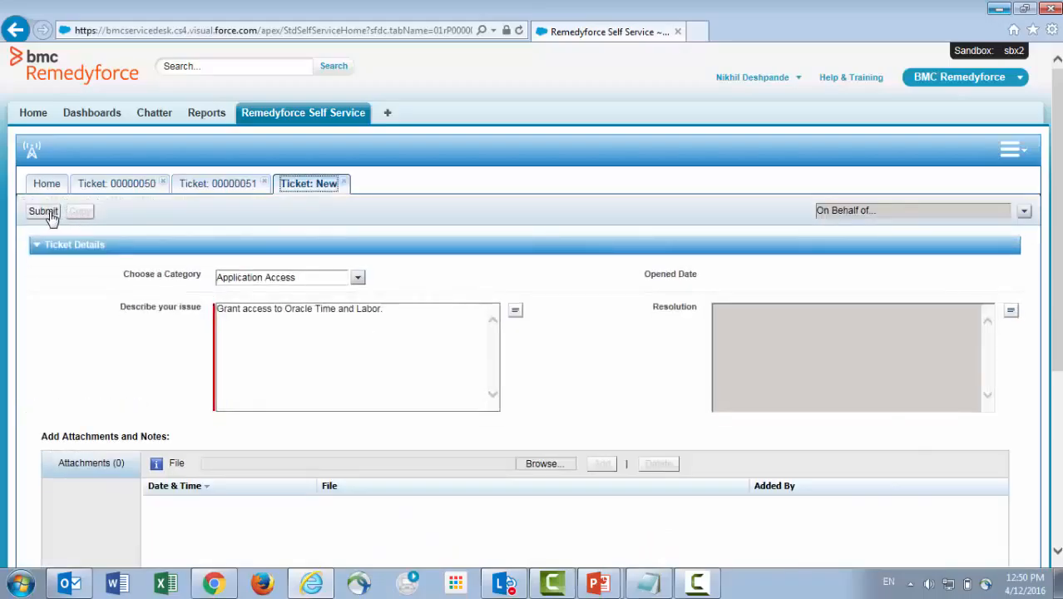
left_click(43, 212)
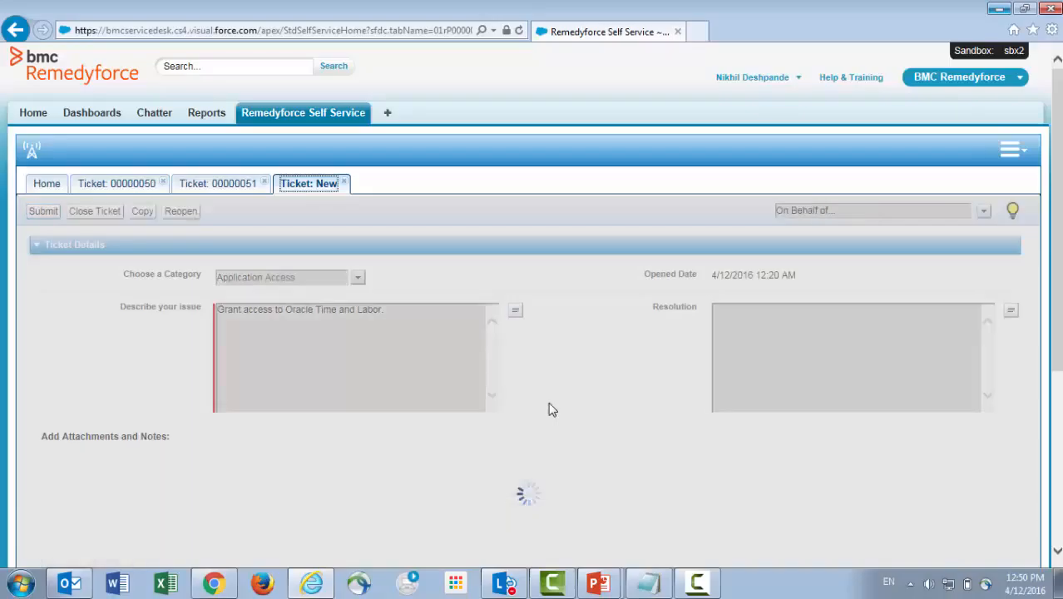
left_click(487, 524)
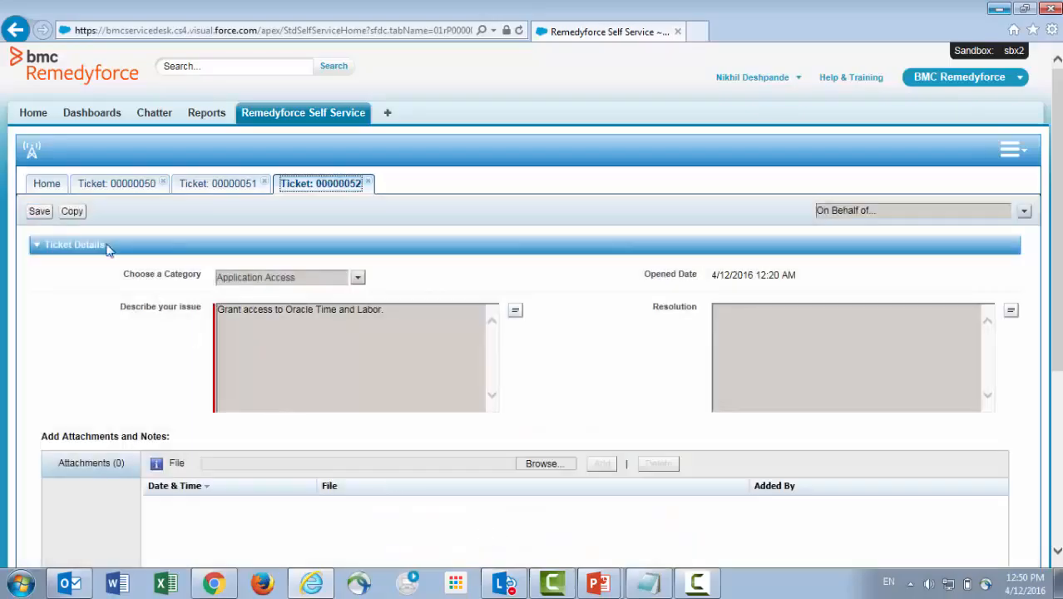
left_click(77, 213)
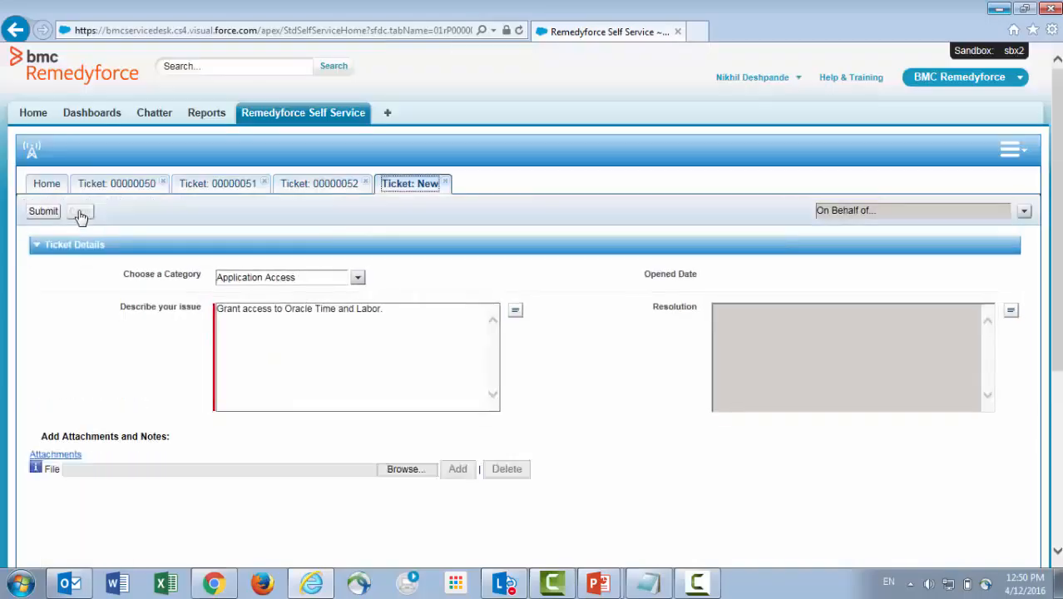
left_click(43, 212)
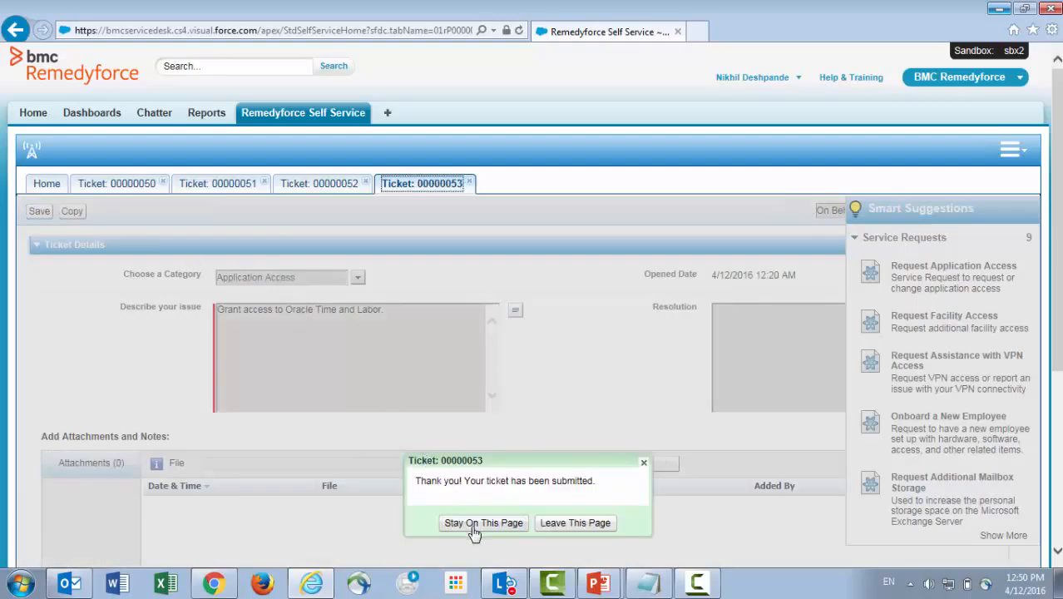
left_click(470, 524)
Start another new ticket and search its categories for "websp" and "web", closing the category selection without a choice.
left_click(51, 186)
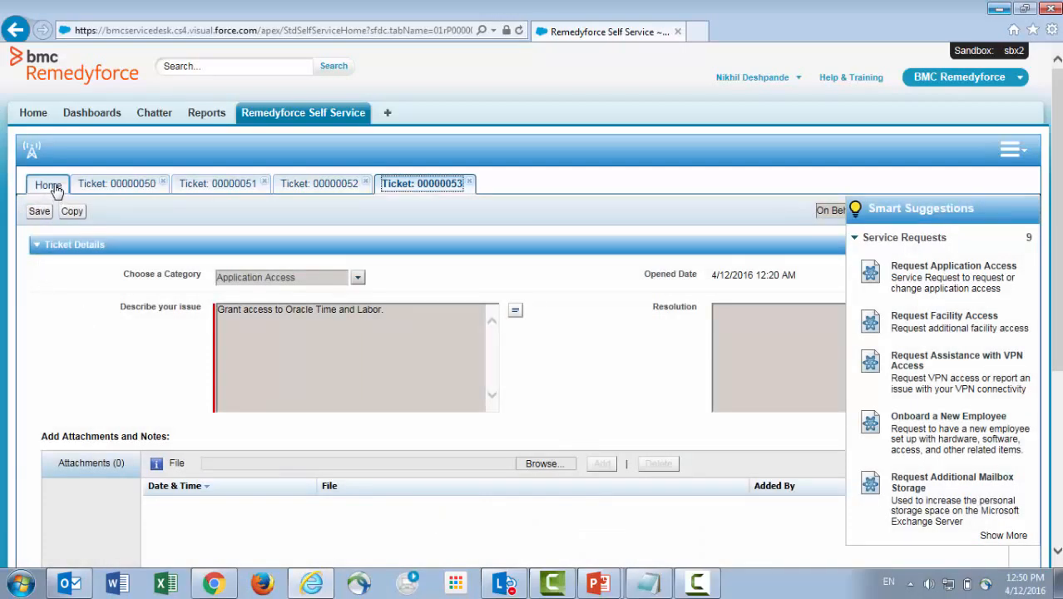
left_click(223, 354)
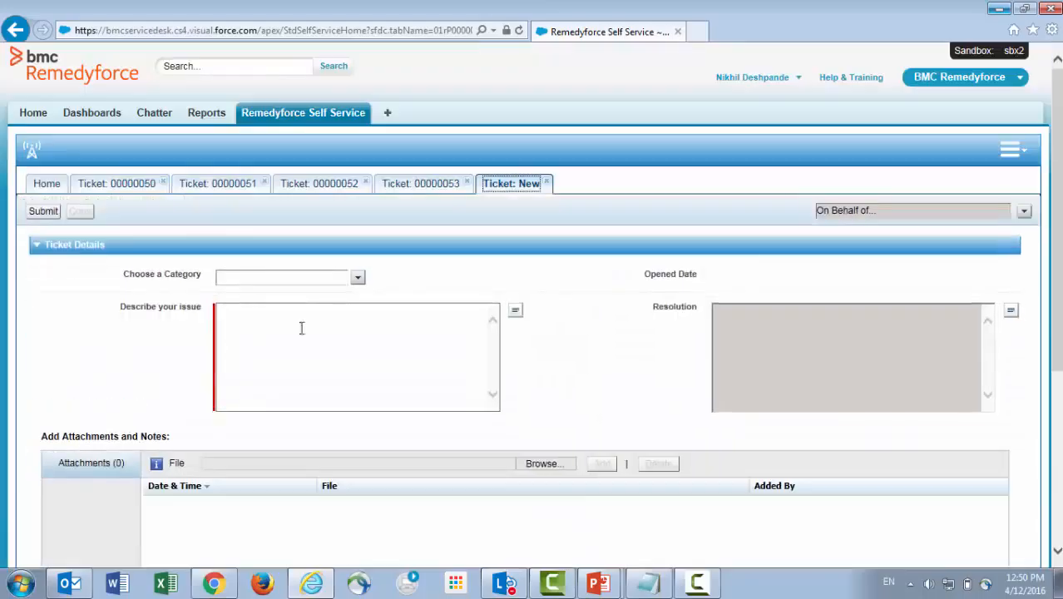
left_click(362, 281)
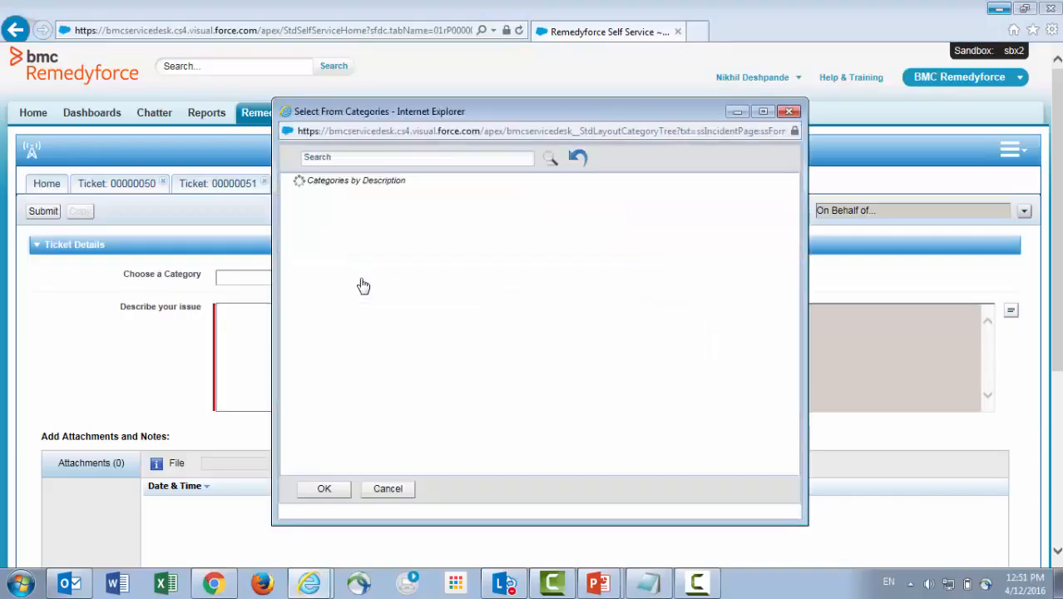
left_click(350, 160)
type("websp")
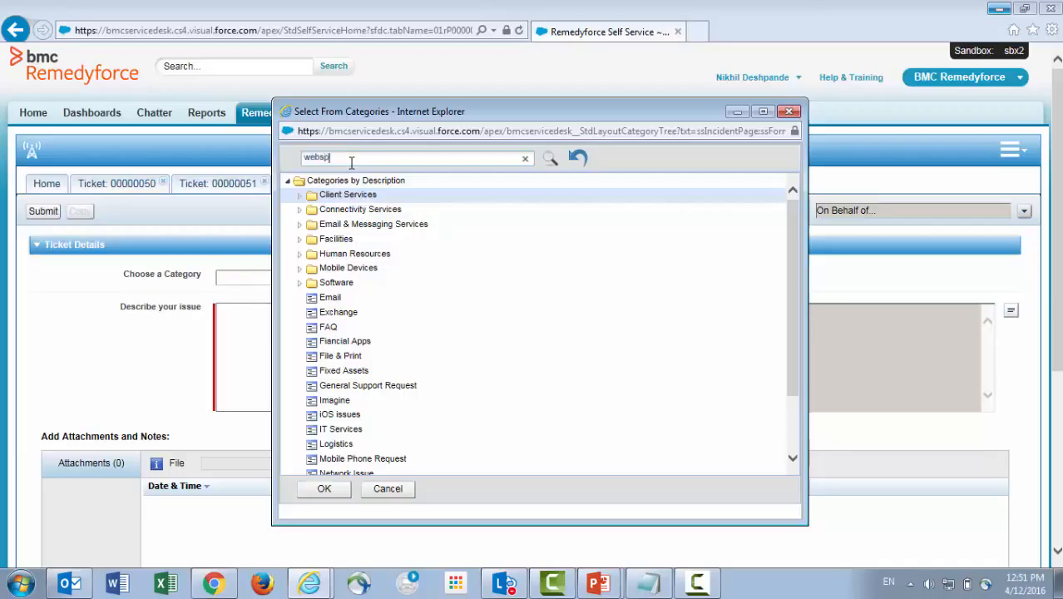
key("Return")
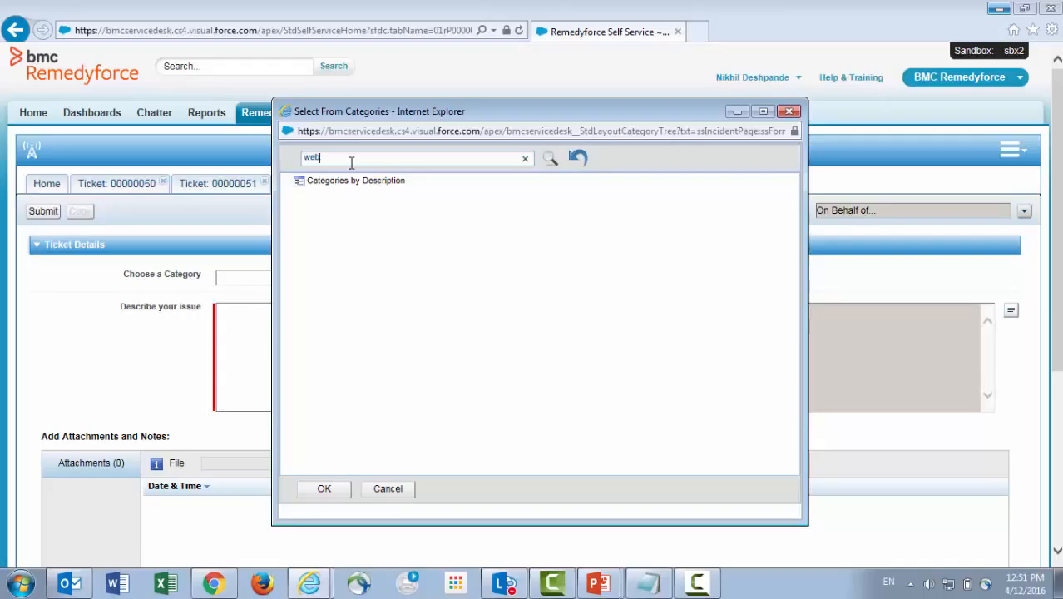
key("Return")
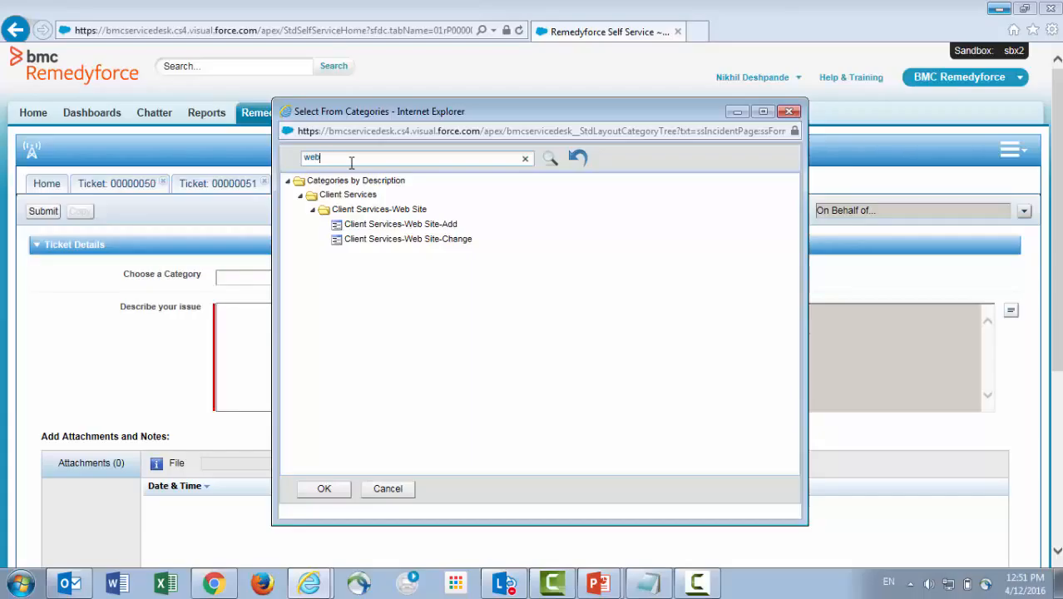
left_click(398, 492)
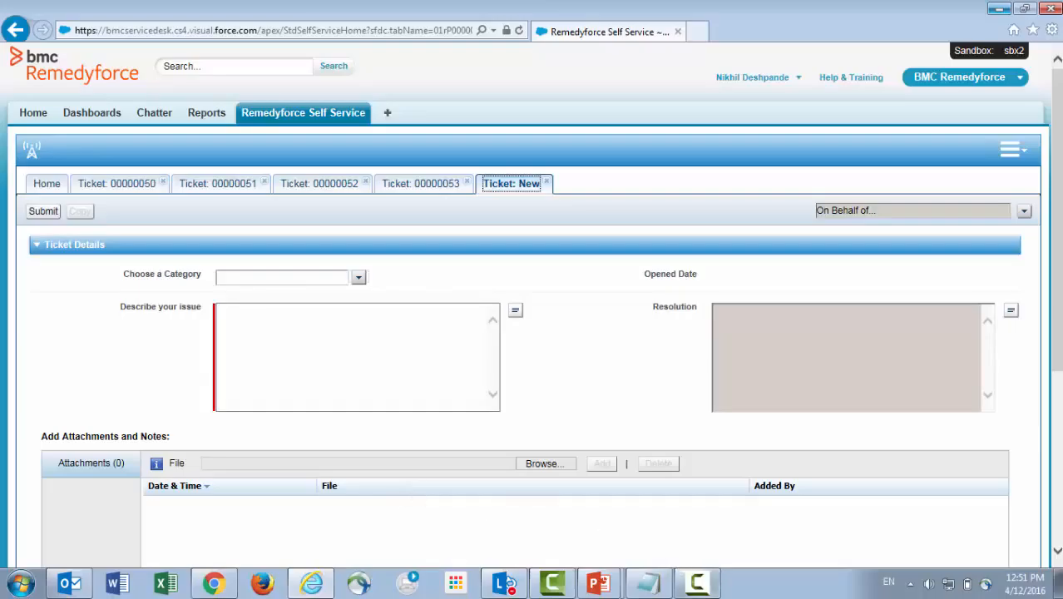
Check the App Infra incident text in Notepad, and switch to Remedyforce Administration in Chrome.
left_click(663, 586)
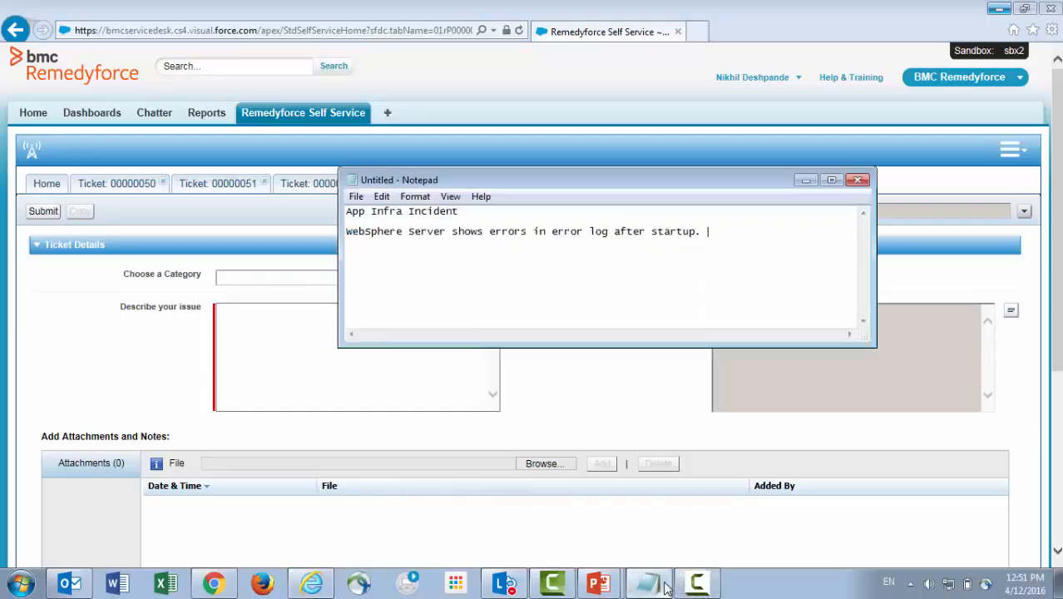
left_click(384, 373)
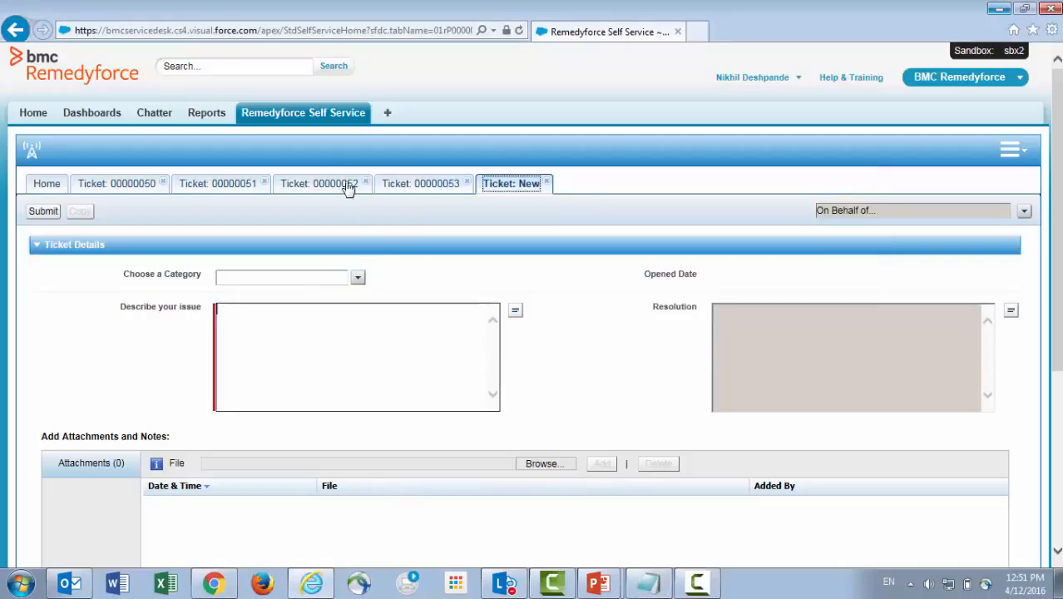
left_click(216, 582)
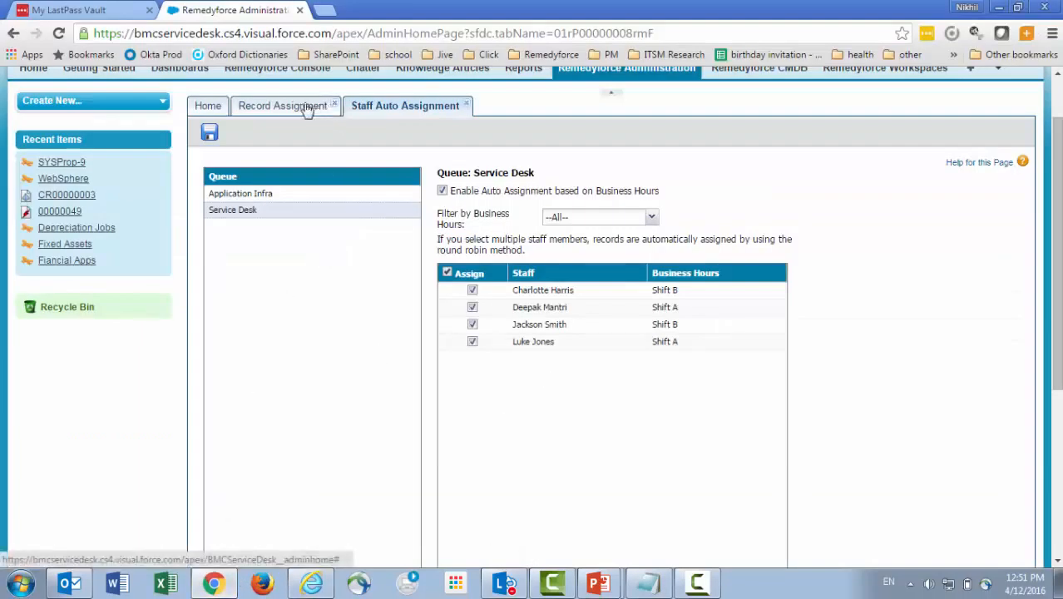
Open the category configuration from the administration home, search the categories for "websp", and open the WebSphere category.
left_click(204, 108)
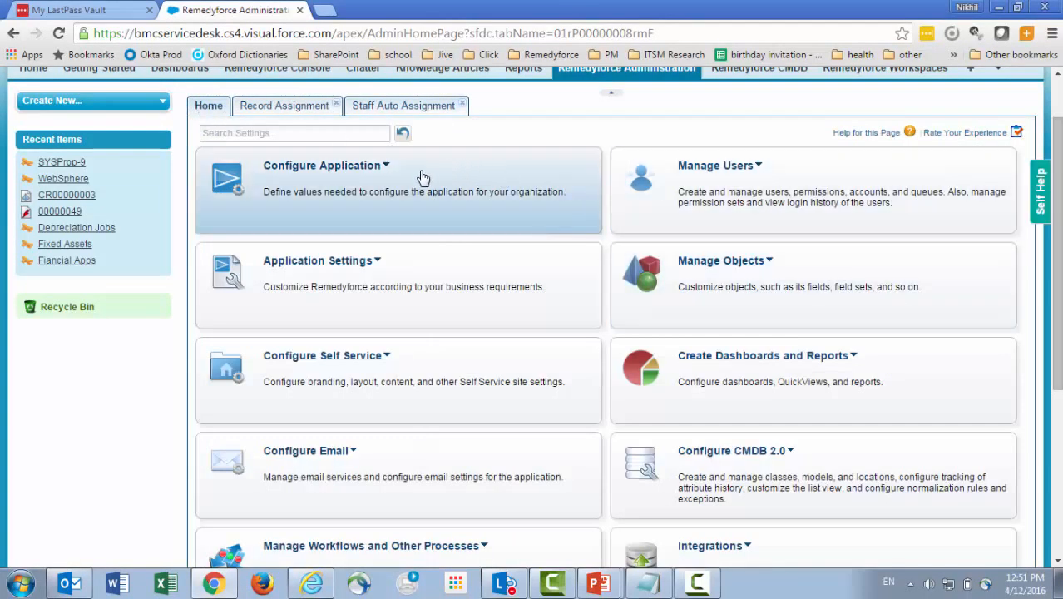
left_click(388, 166)
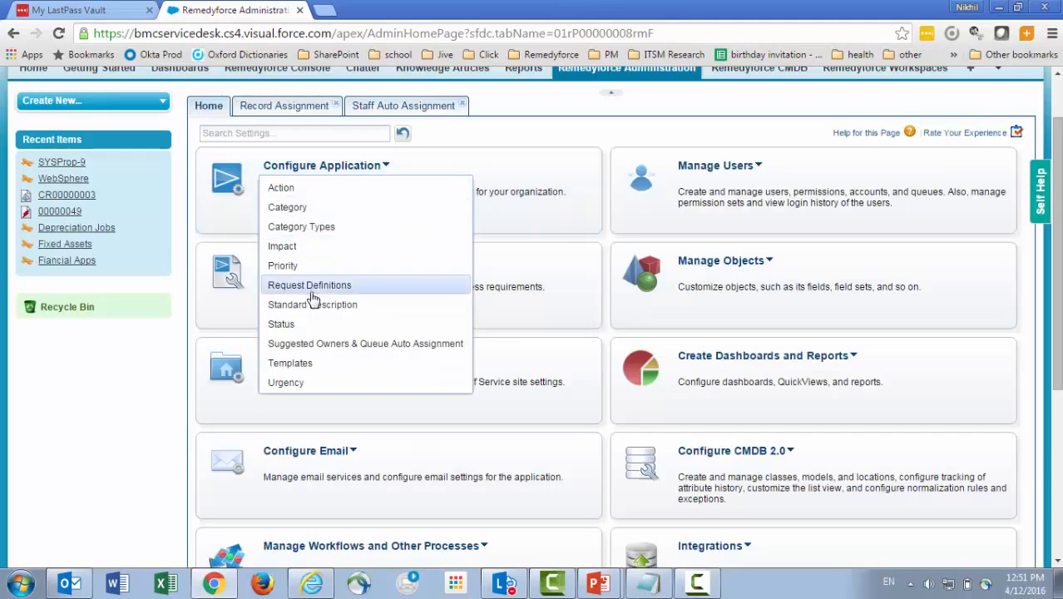
left_click(284, 215)
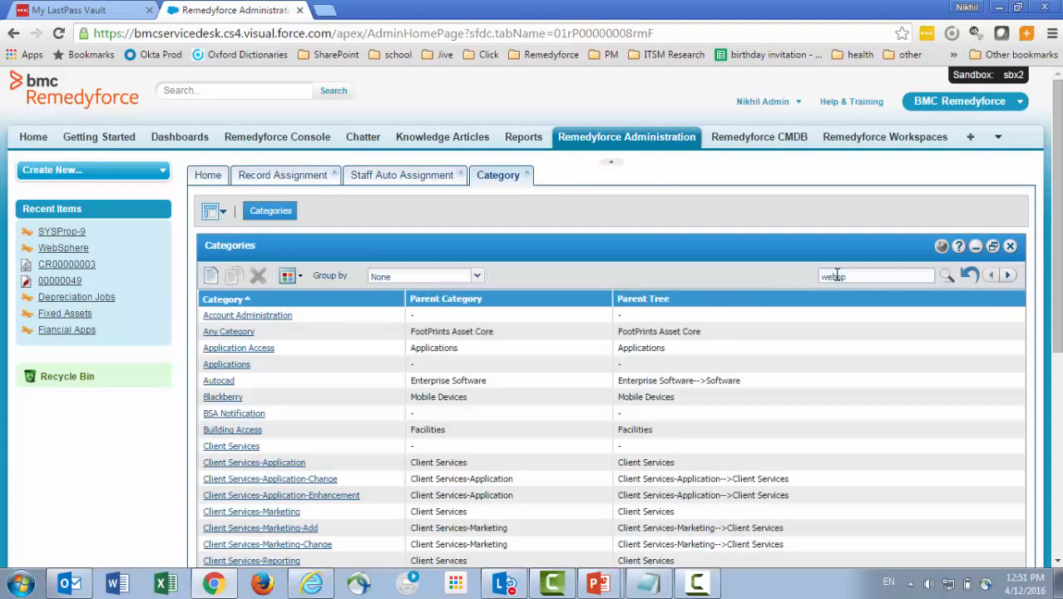
key("Return")
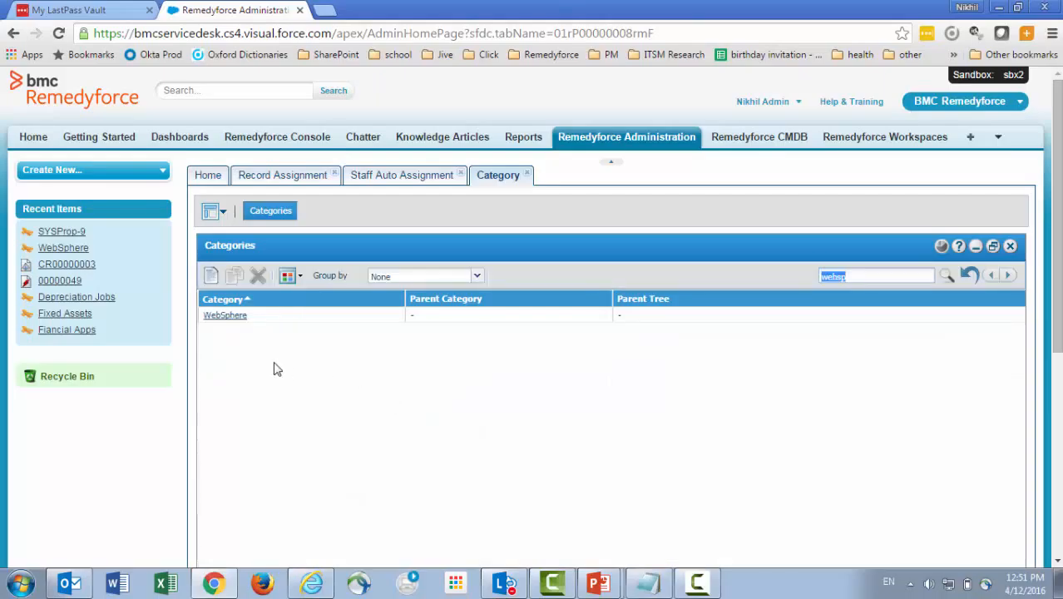
left_click(240, 317)
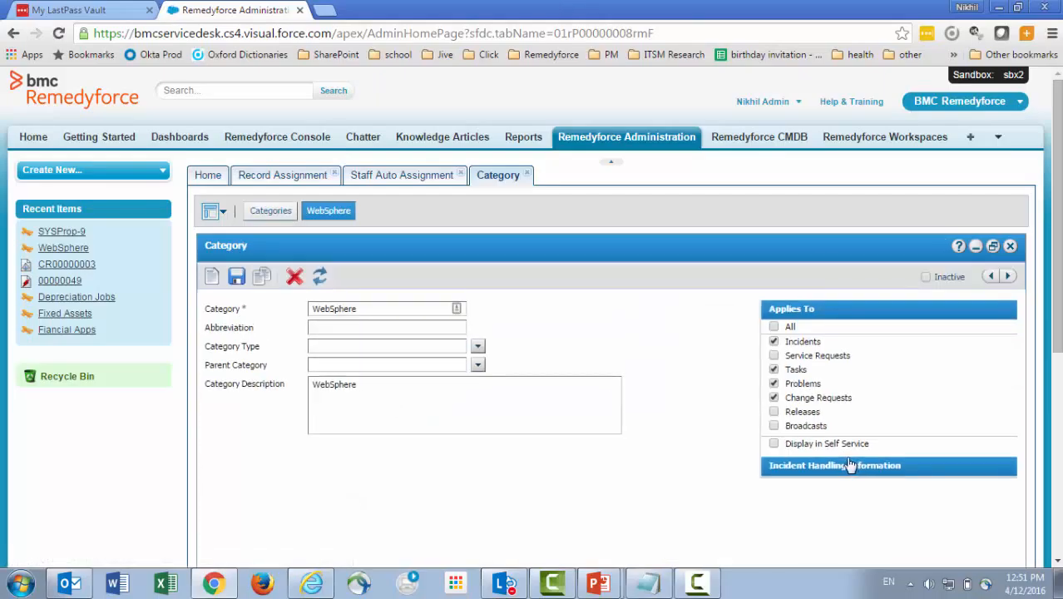
Enable Display in Self Service for the WebSphere category and save the record.
left_click(775, 445)
left_click(237, 277)
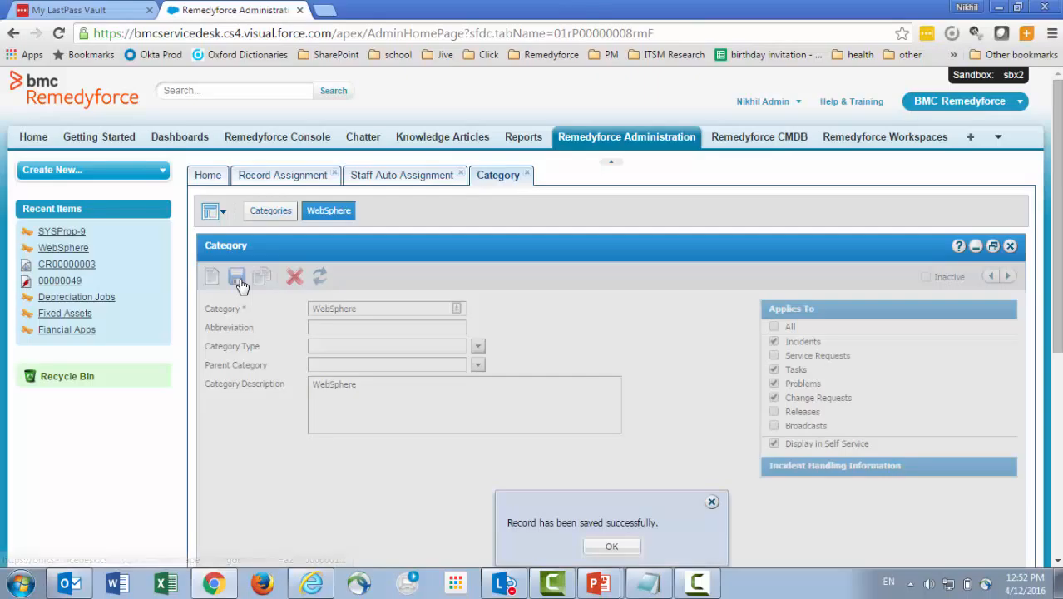
left_click(601, 547)
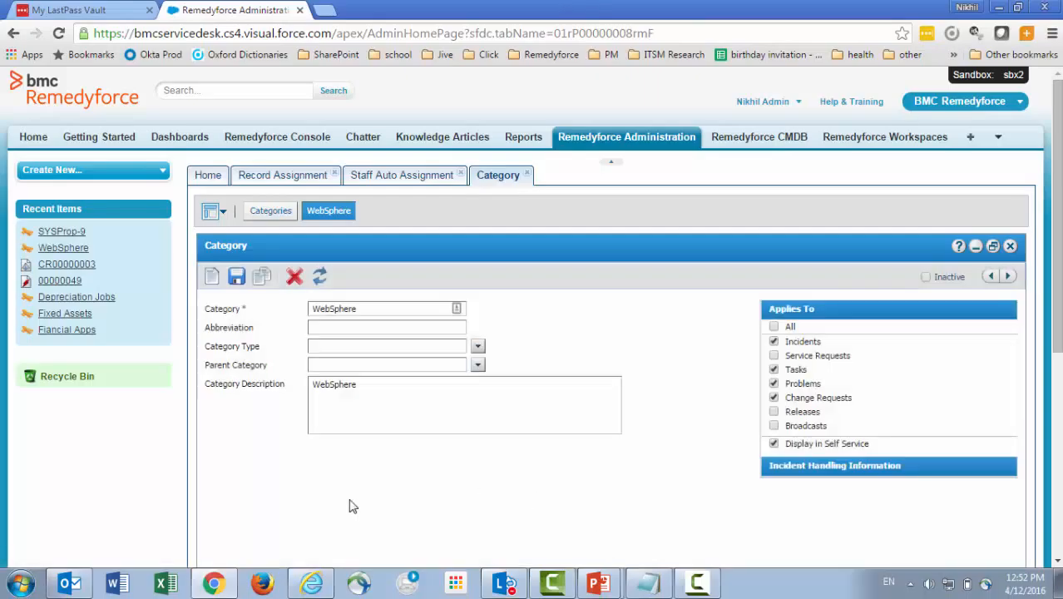
Switch to Self Service in Internet Explorer, search the new ticket's categories for "websp", and assign WebSphere to the ticket.
left_click(311, 583)
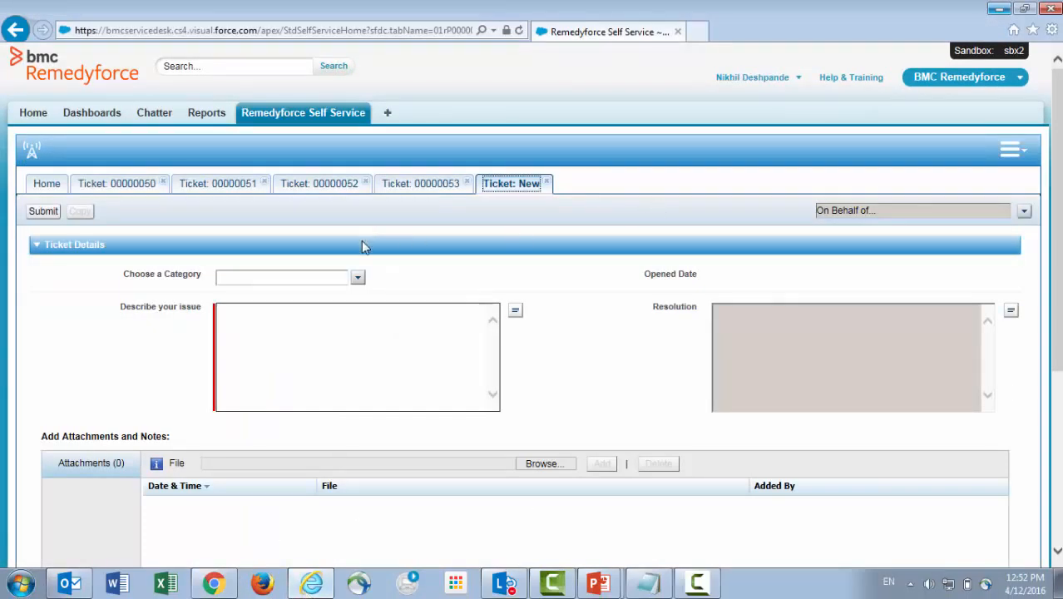
left_click(358, 278)
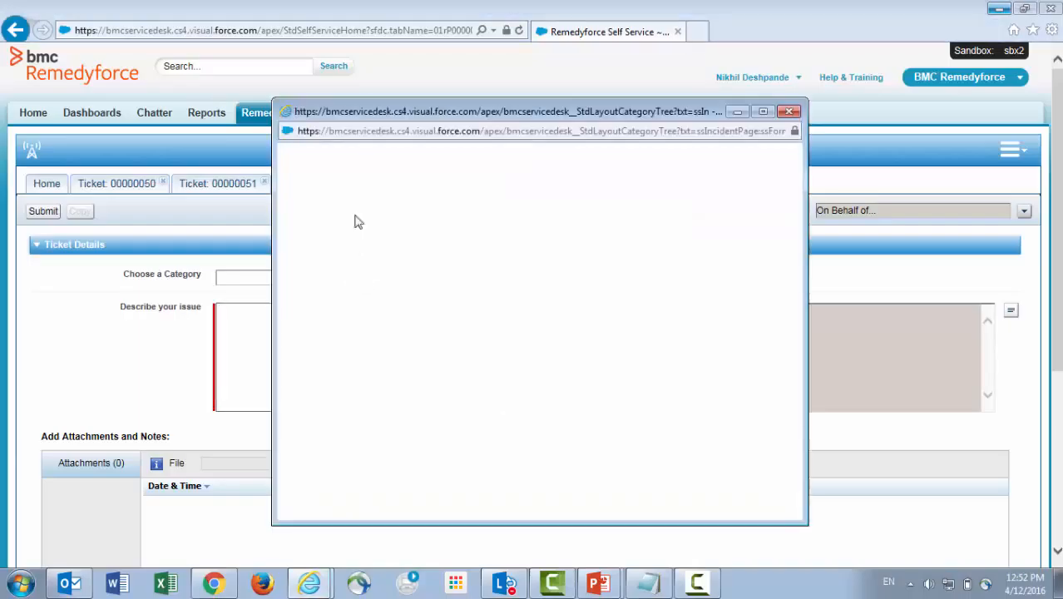
left_click(342, 159)
type("websp")
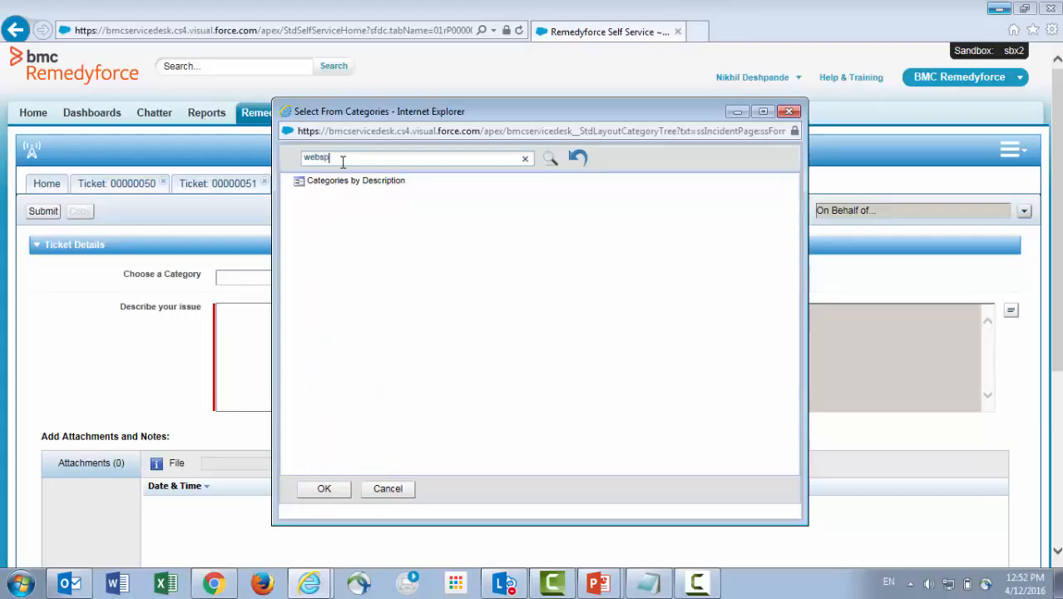
left_click(343, 197)
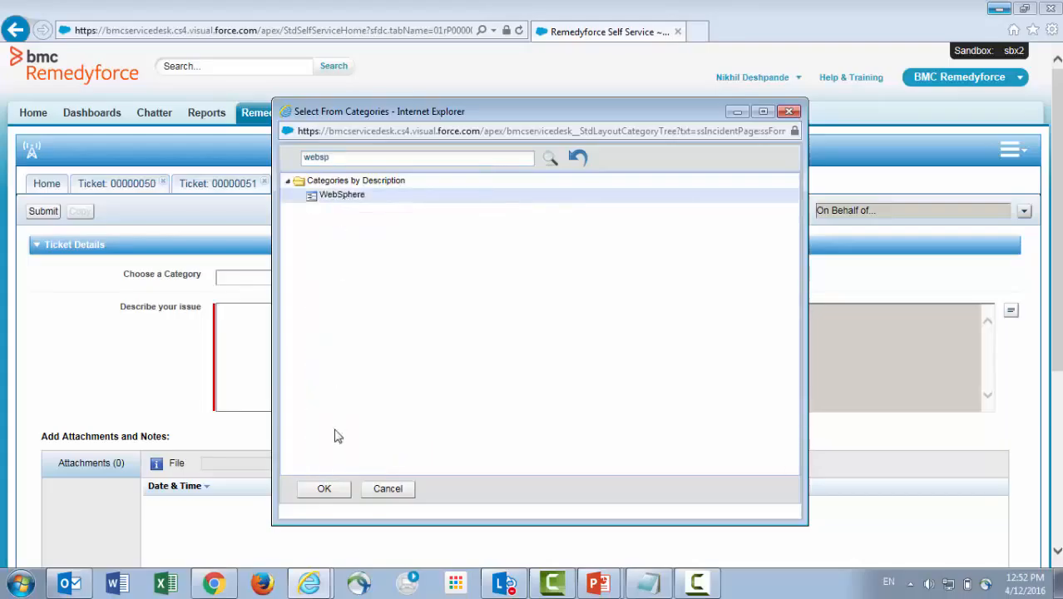
left_click(324, 491)
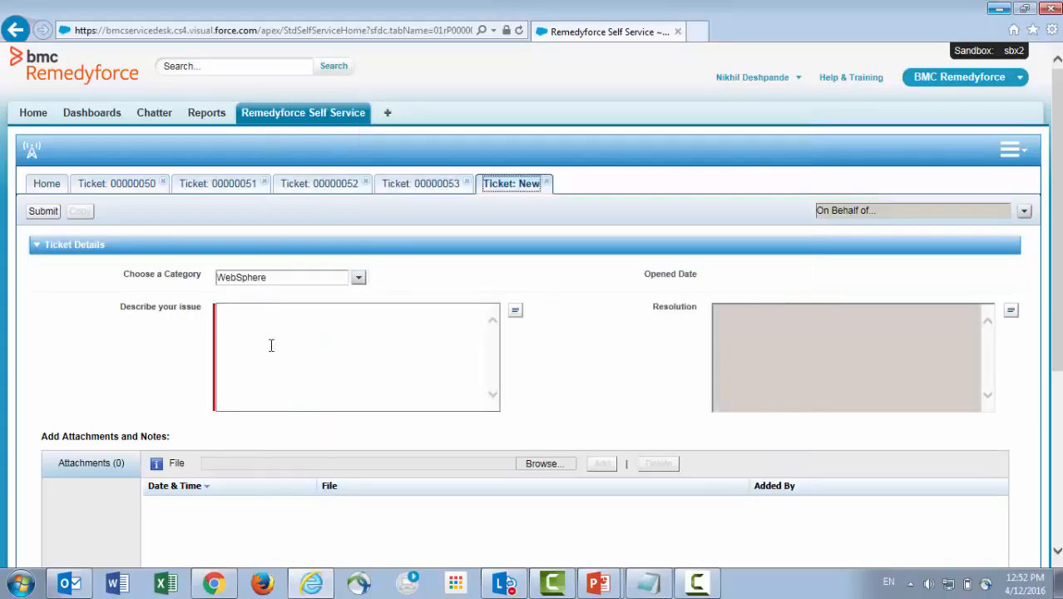
Copy "WebSphere Server shows errors in error log after startup." from Notepad into the issue description and submit the ticket, staying on its page.
left_click(666, 586)
key("shift+Home")
key("ctrl+c")
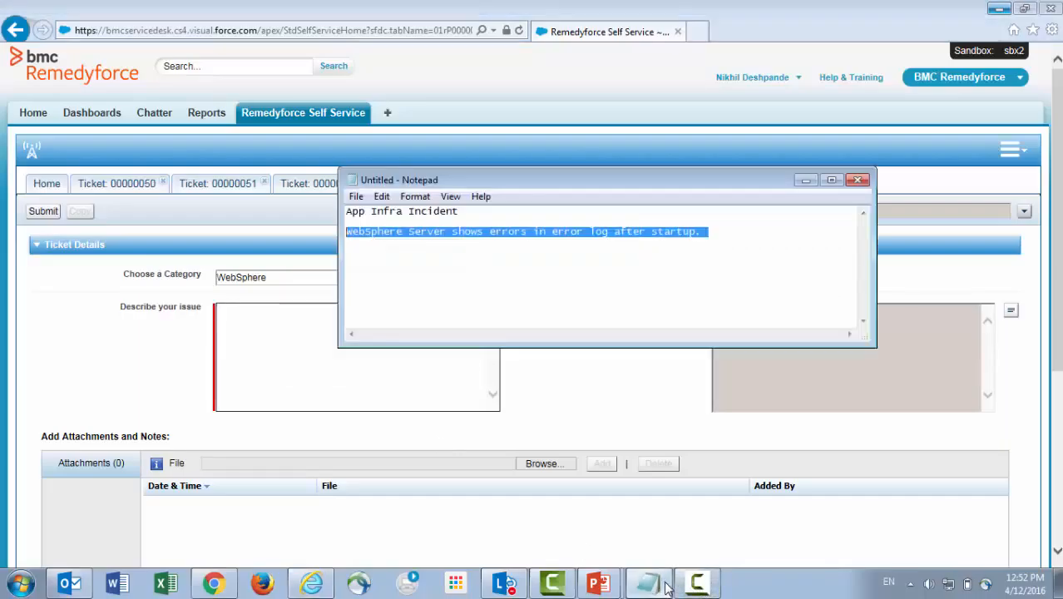
left_click(273, 372)
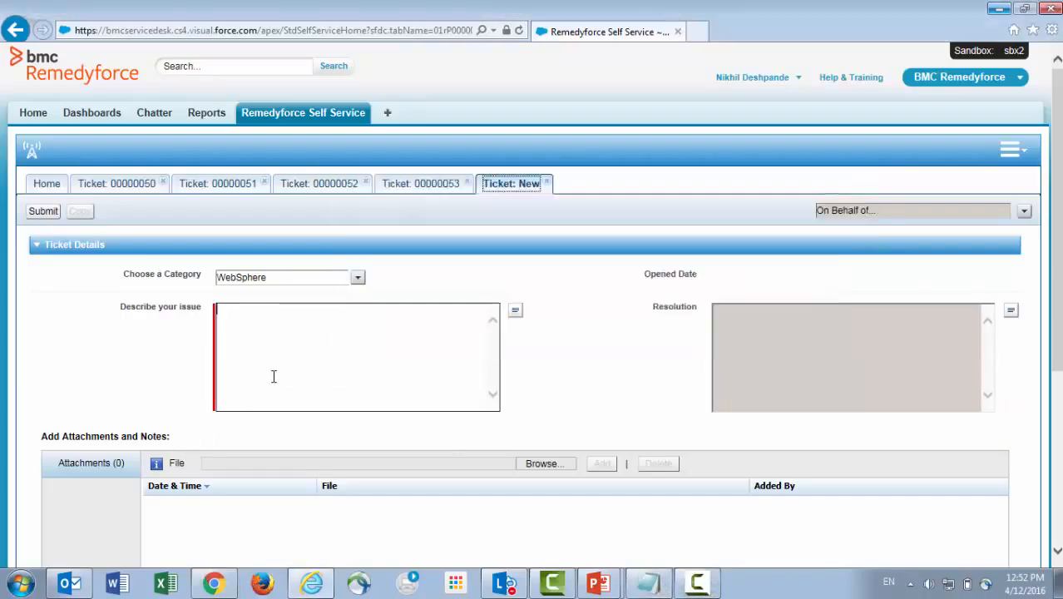
key("ctrl+v")
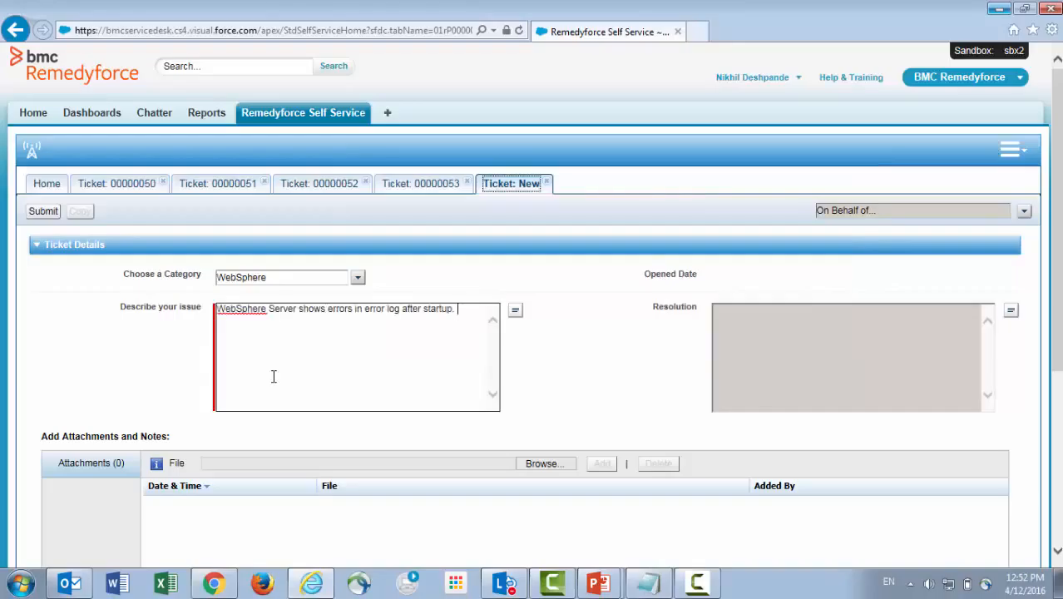
left_click(45, 212)
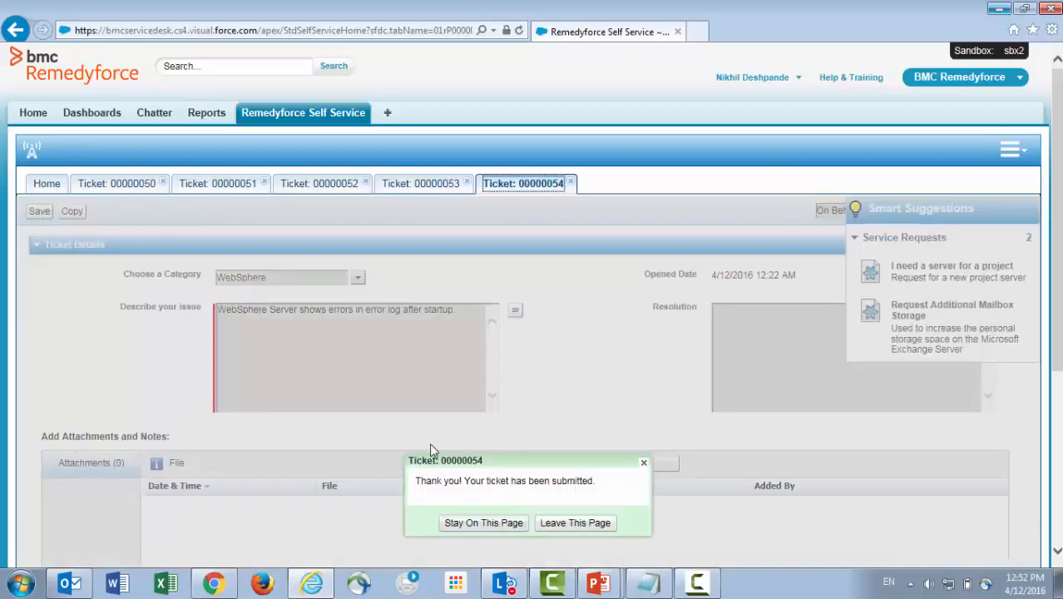
left_click(487, 524)
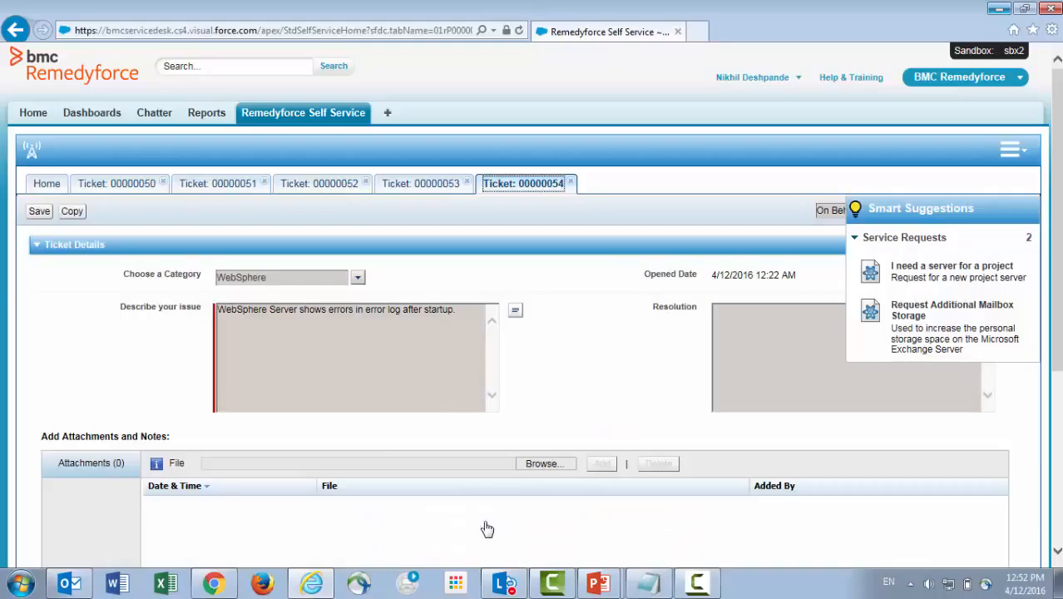
Create four more identical WebSphere tickets by copying the latest one each time, submitting every copy and staying on its page.
left_click(64, 215)
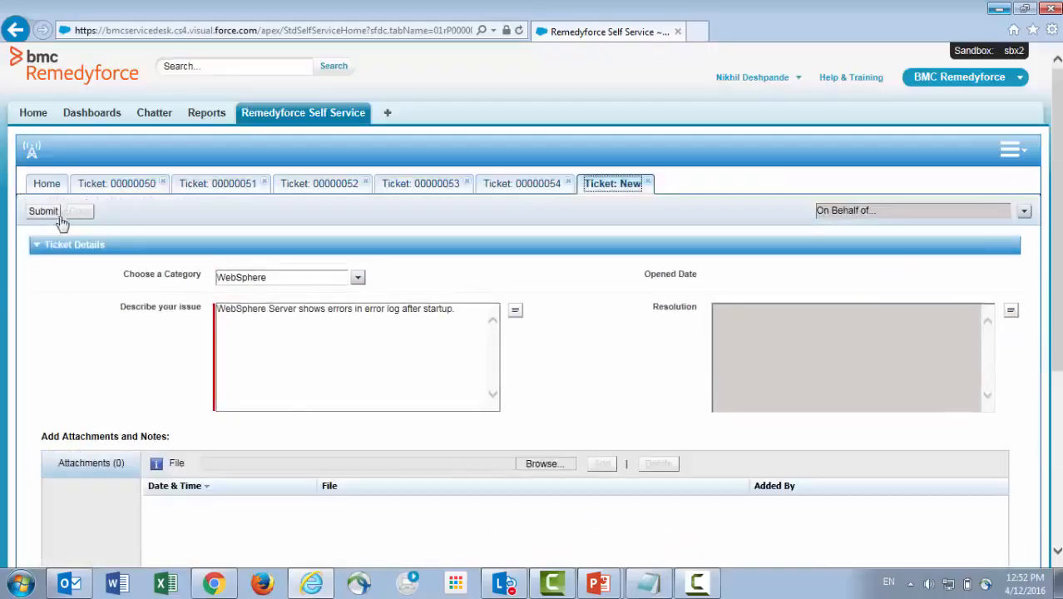
left_click(46, 212)
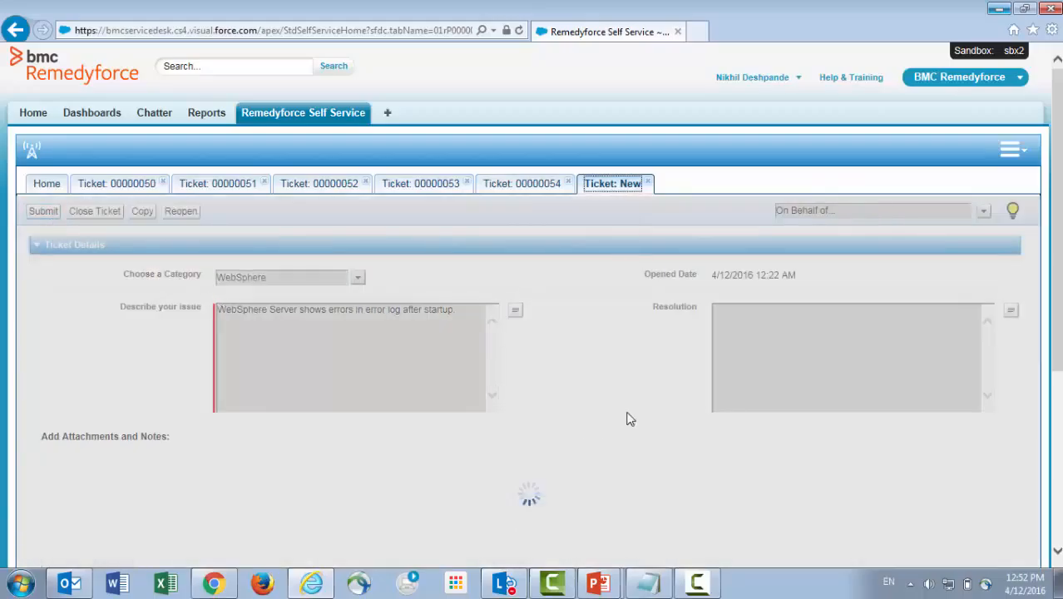
left_click(484, 523)
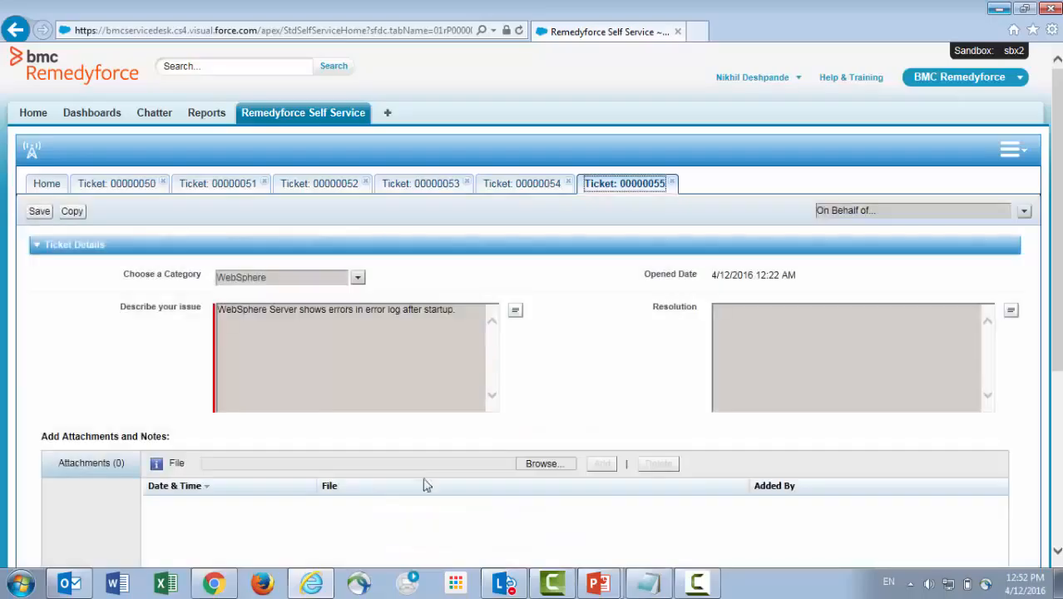
left_click(72, 212)
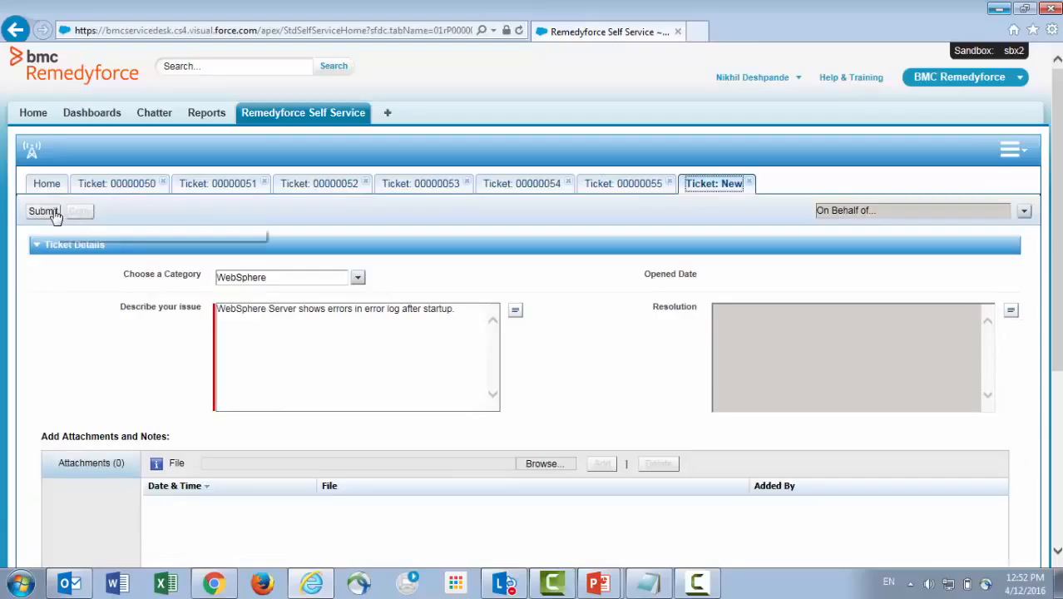
left_click(43, 211)
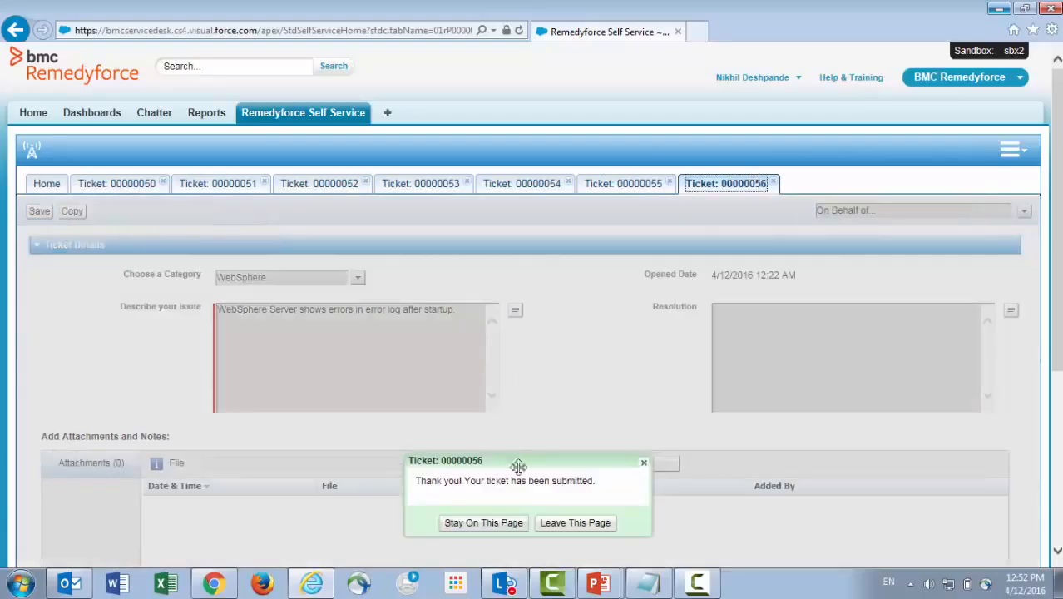
left_click(507, 524)
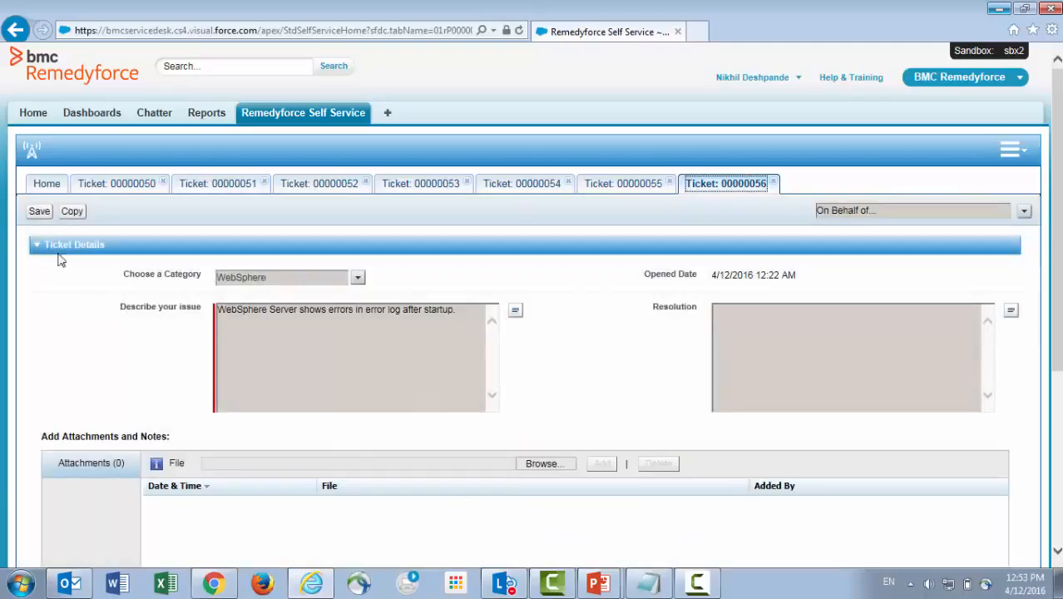
left_click(72, 213)
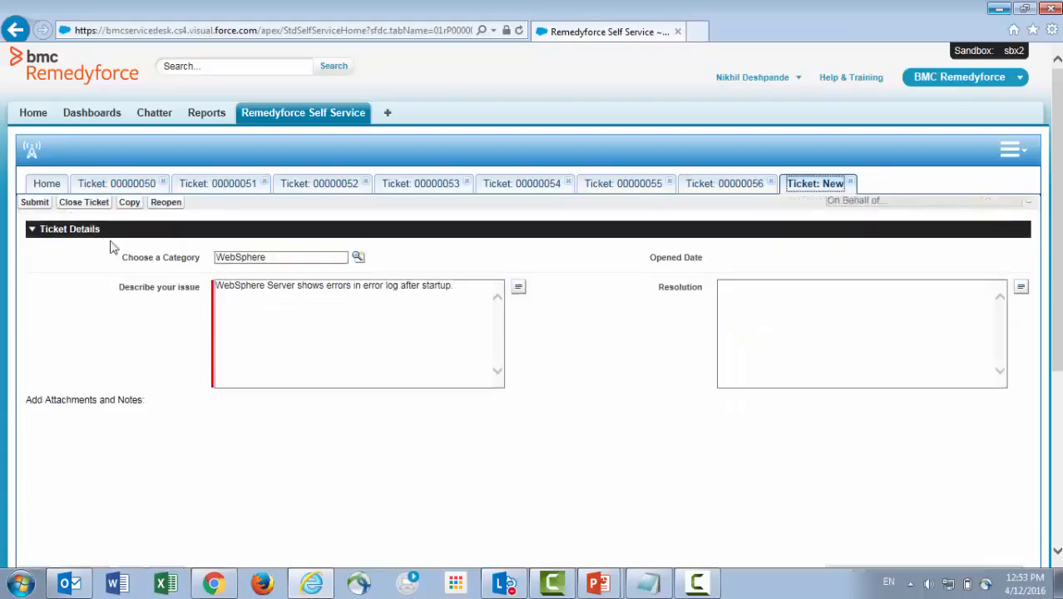
left_click(45, 214)
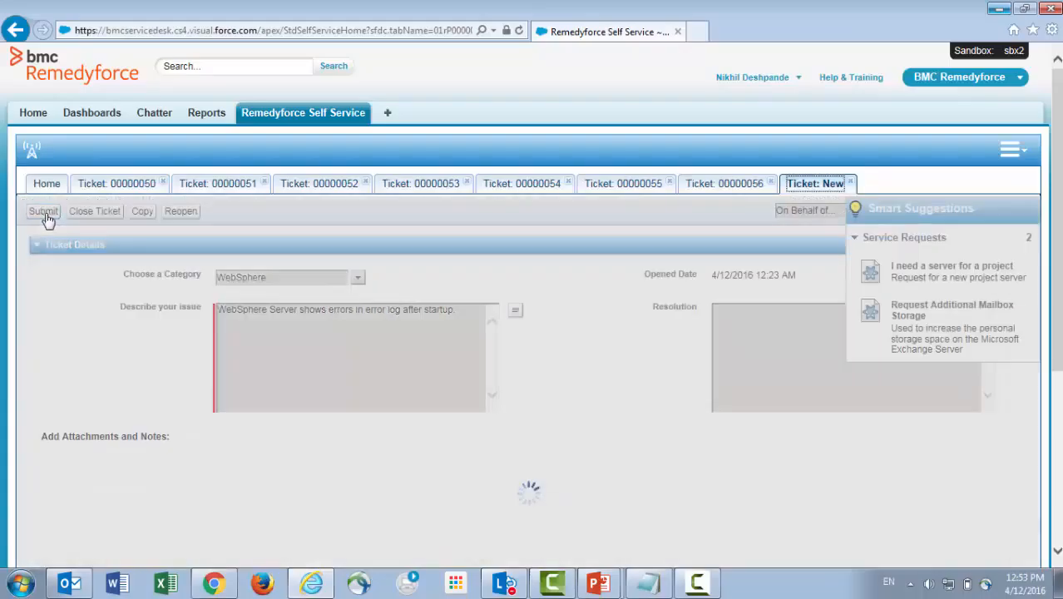
left_click(478, 523)
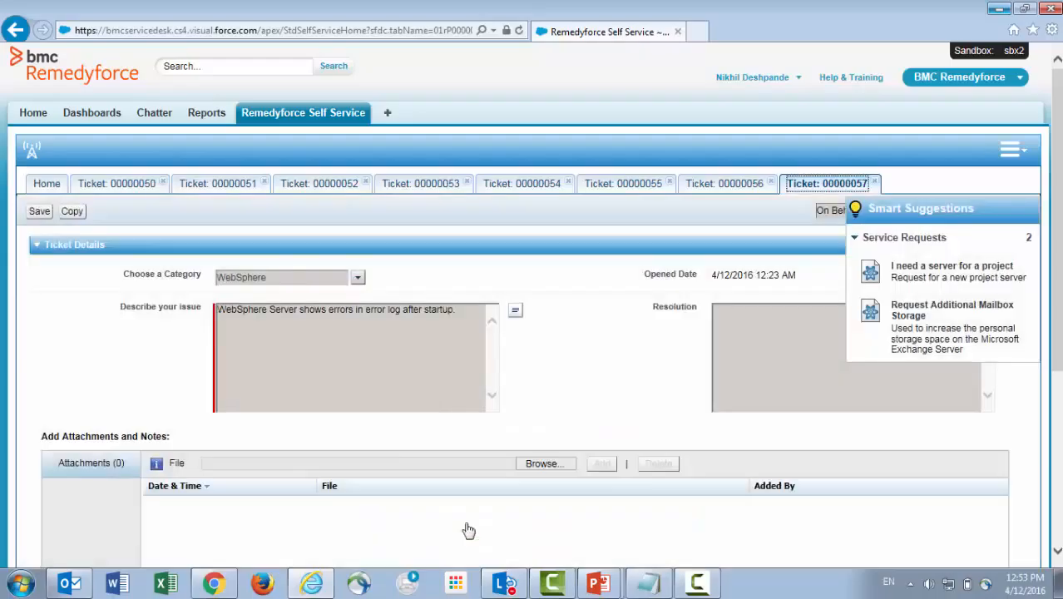
left_click(72, 212)
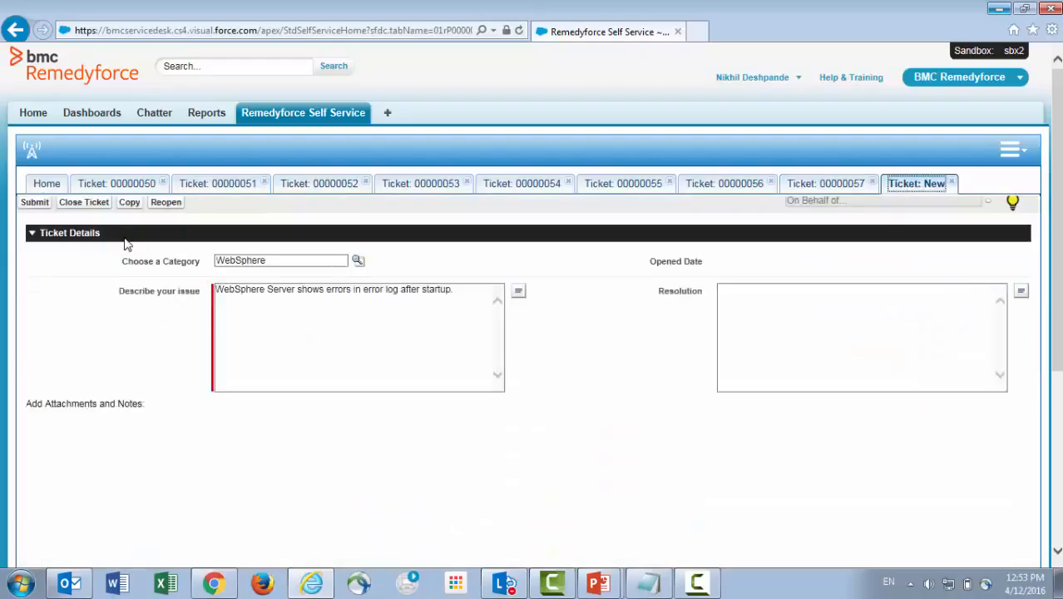
left_click(46, 213)
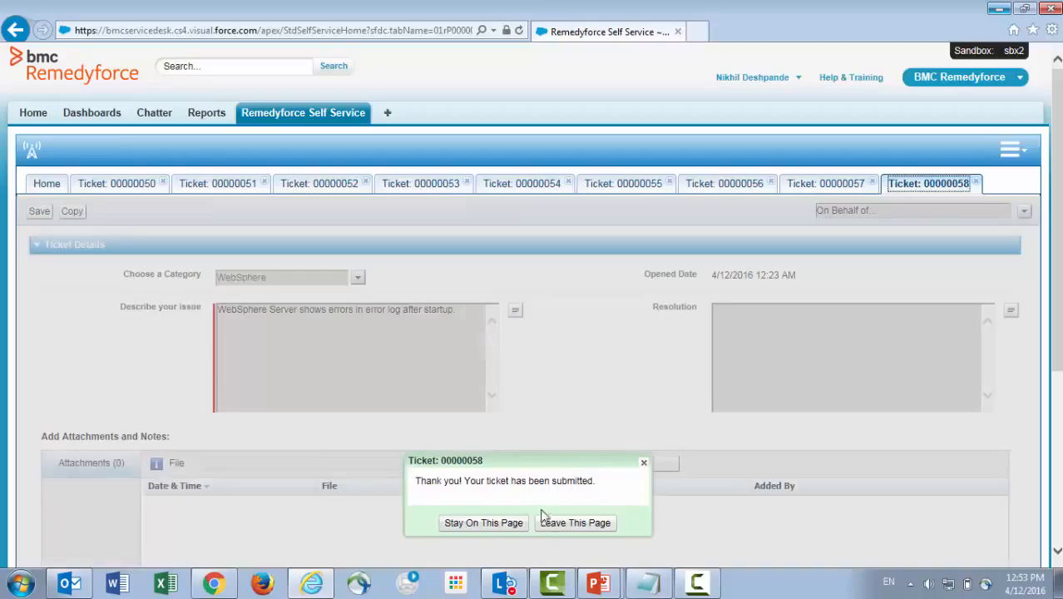
left_click(484, 524)
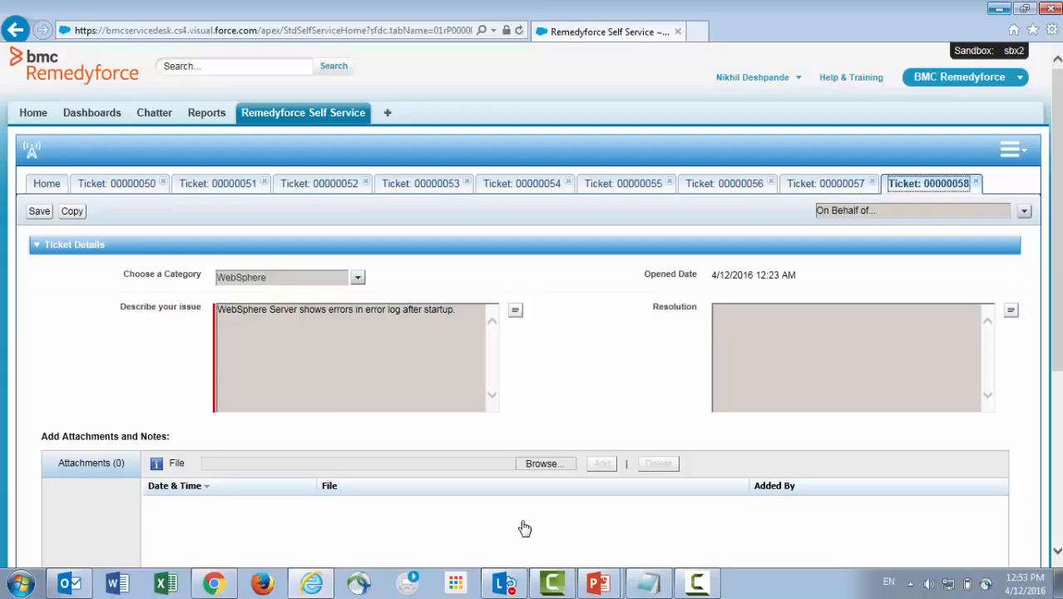
Switch to the EAP Sum16 Assignment Automation slide show in PowerPoint and advance to the Benefits slide.
left_click(600, 584)
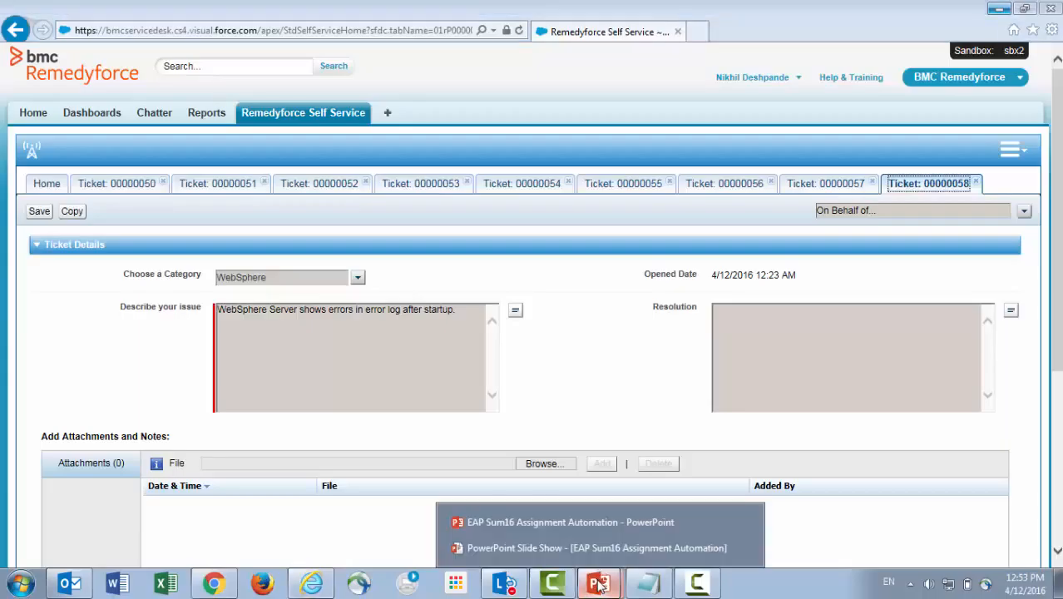
left_click(583, 551)
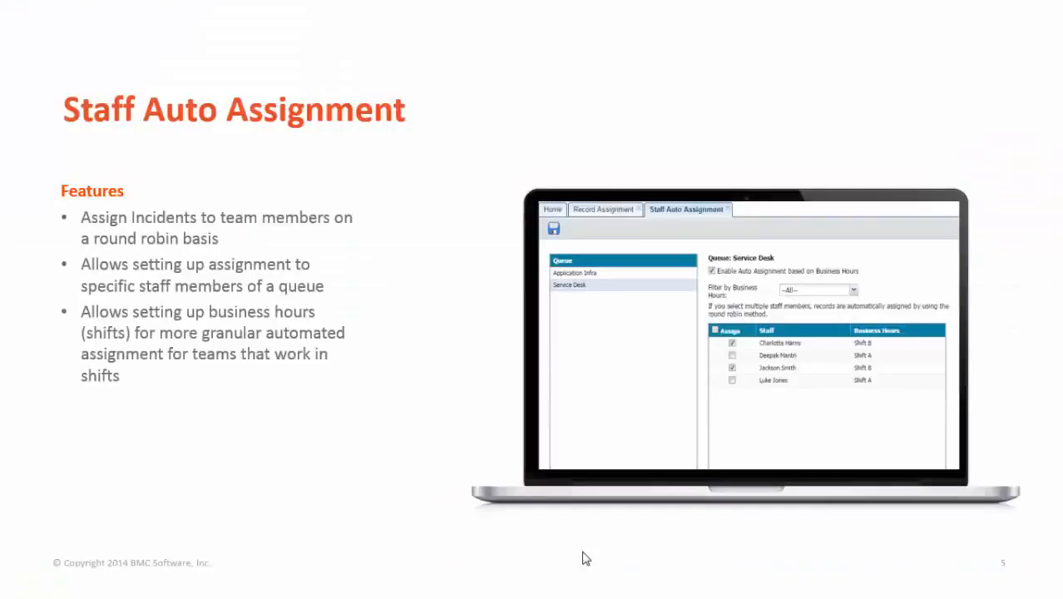
key("Right")
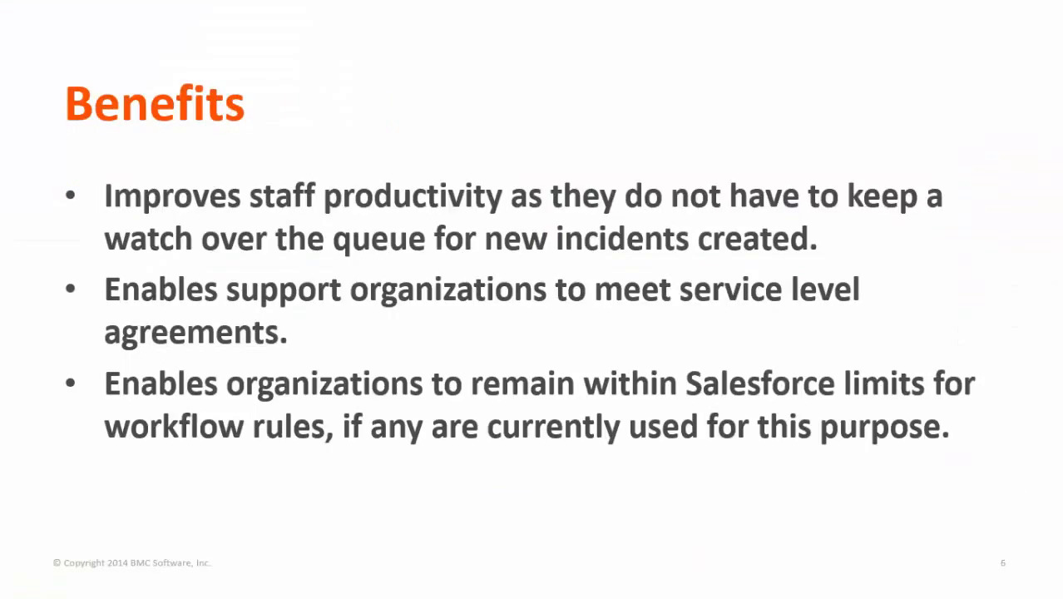